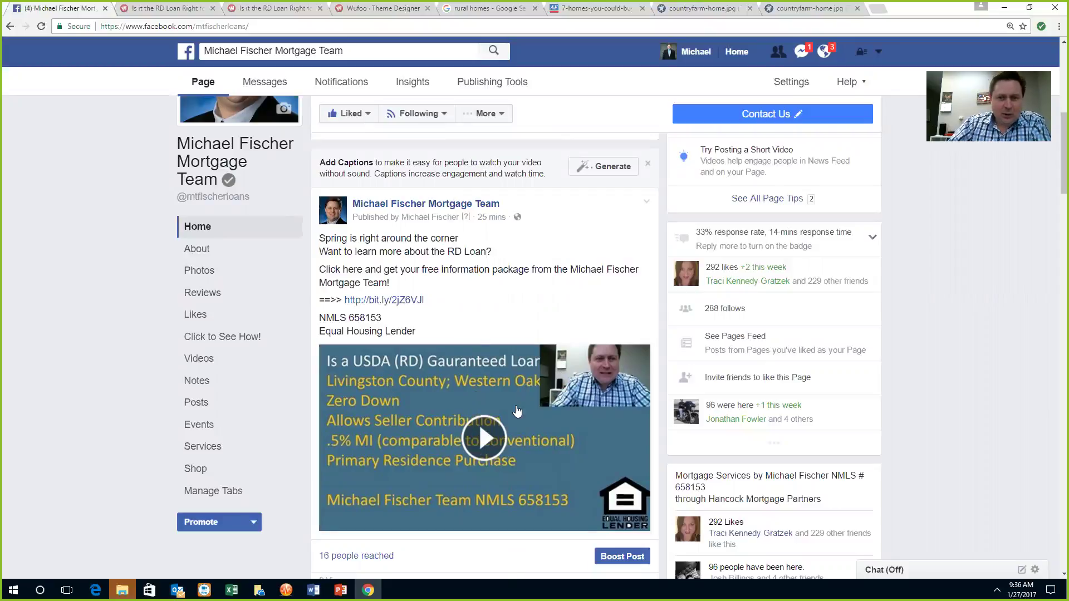
Play the RD loan video in the post and pause it a few seconds in.
scroll(515, 413, "down", 1)
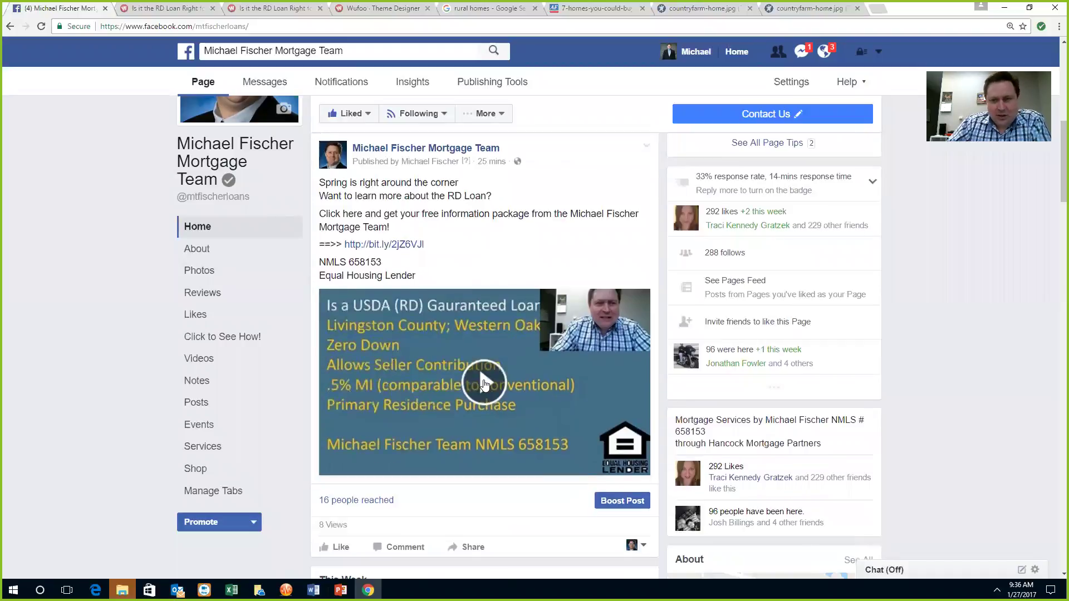
left_click(483, 383)
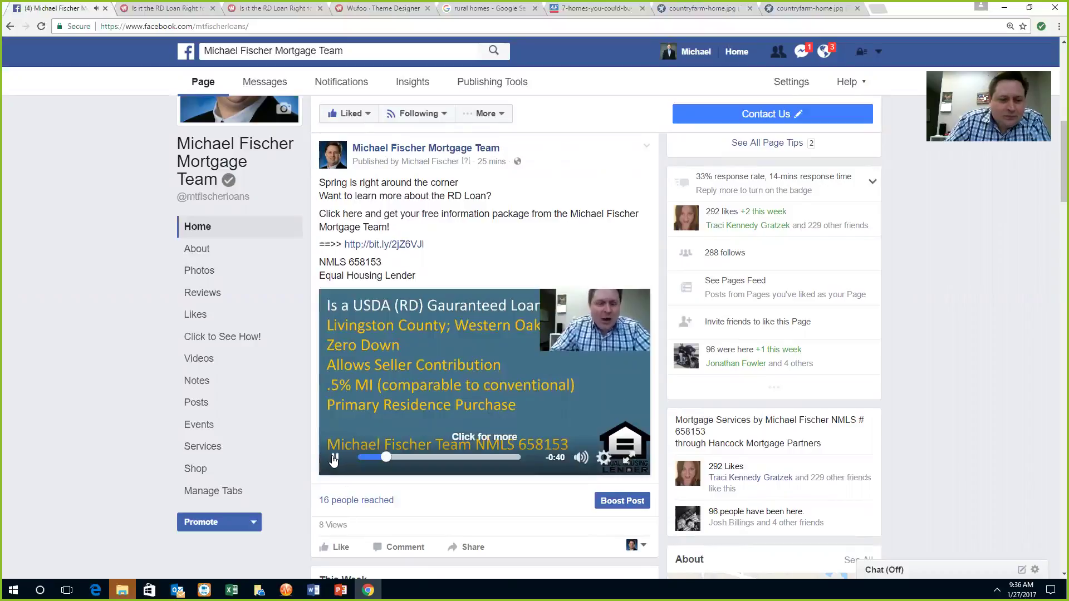
left_click(334, 457)
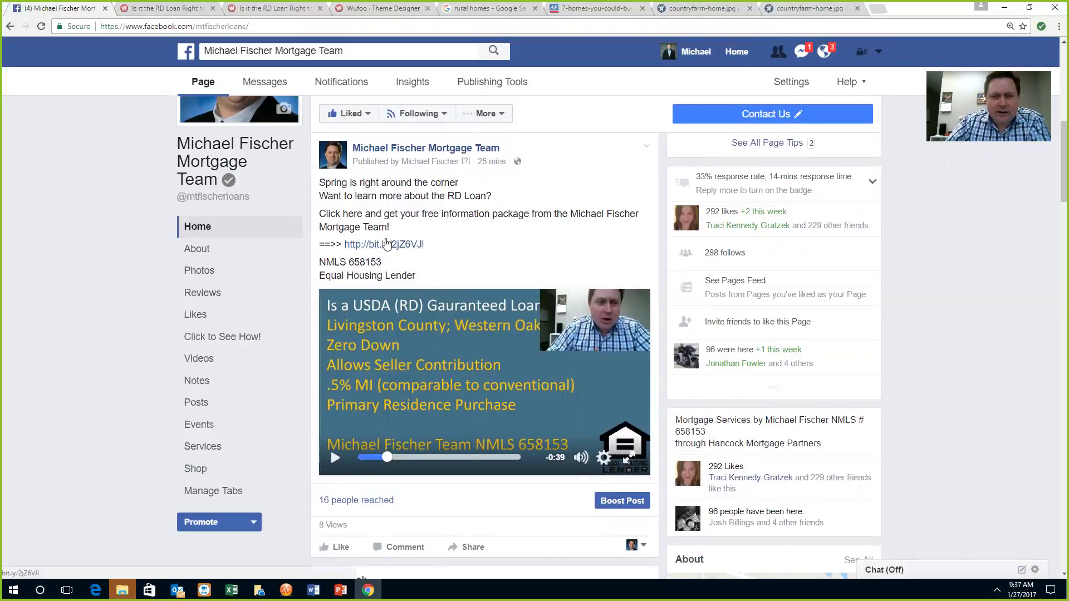
Check that the bit.ly link opens the Wufoo 'Is it the RD Loan Right for me???' form, then return to Facebook.
left_click(385, 243)
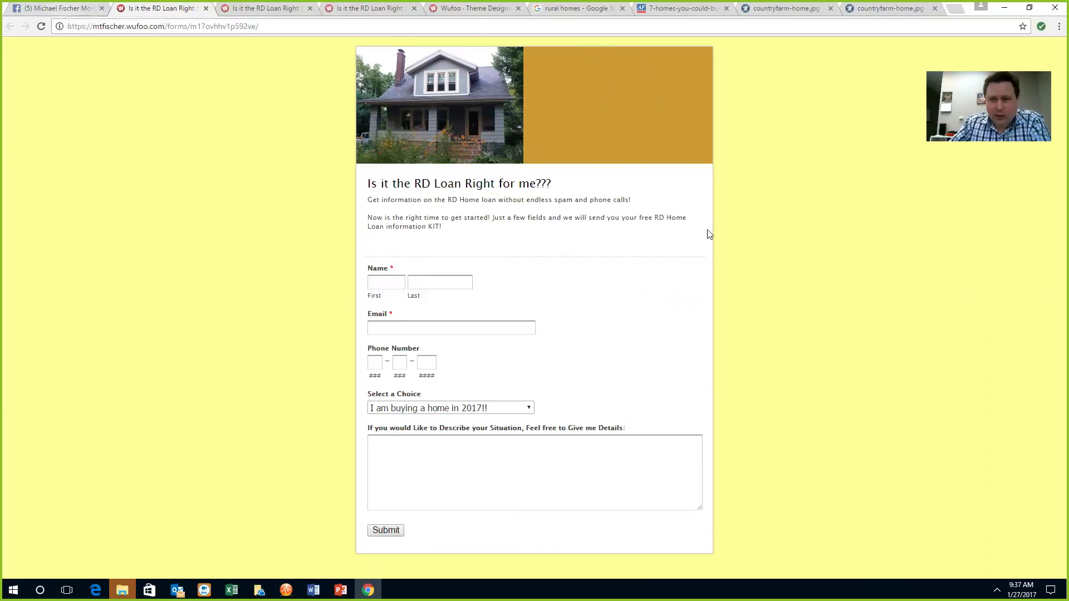
left_click(58, 9)
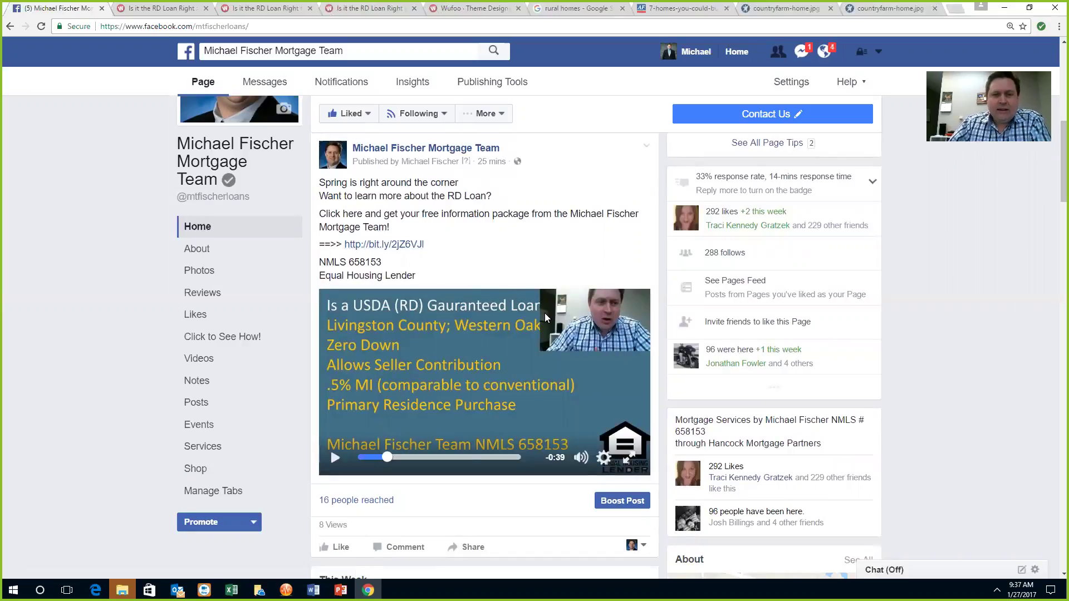
Choose Create Ads from the account menu in the top bar.
left_click(878, 51)
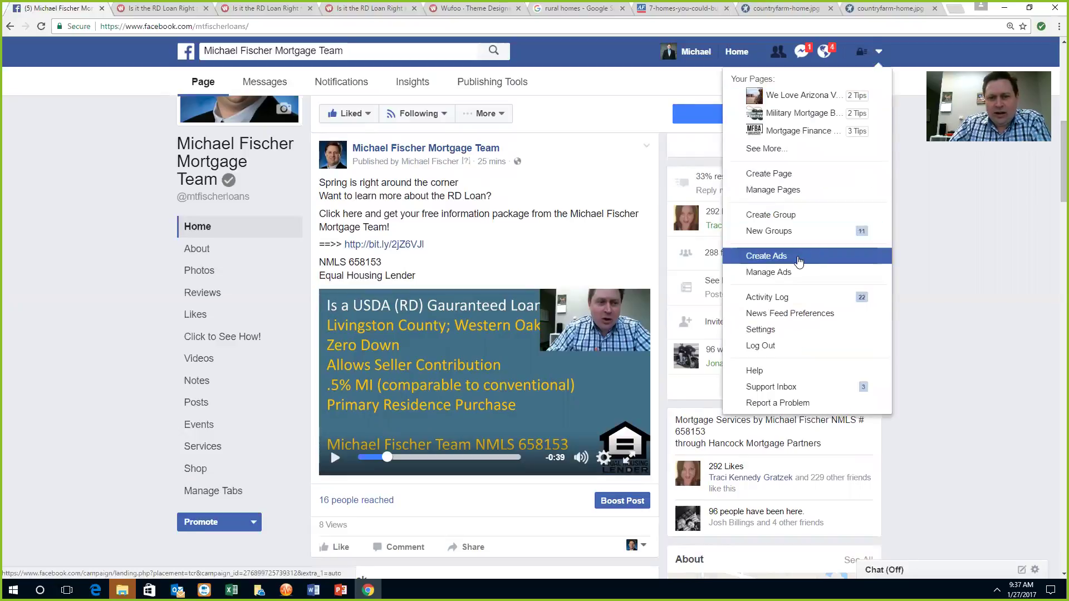
left_click(798, 258)
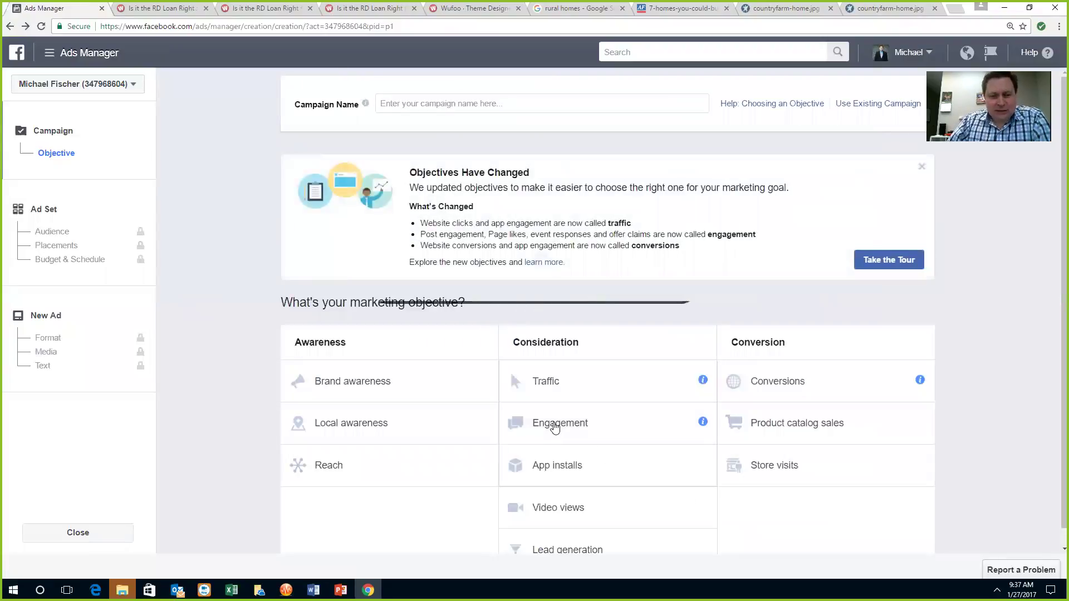
Pick Engagement with Post engagement as the campaign objective and continue to the ad set.
left_click(565, 422)
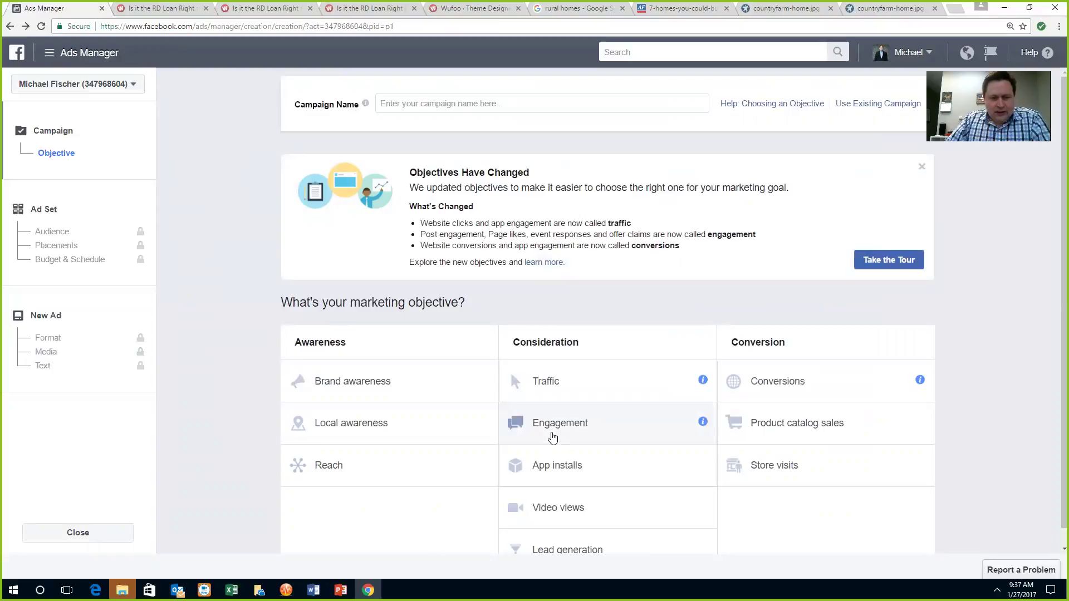
scroll(562, 439, "down", 1)
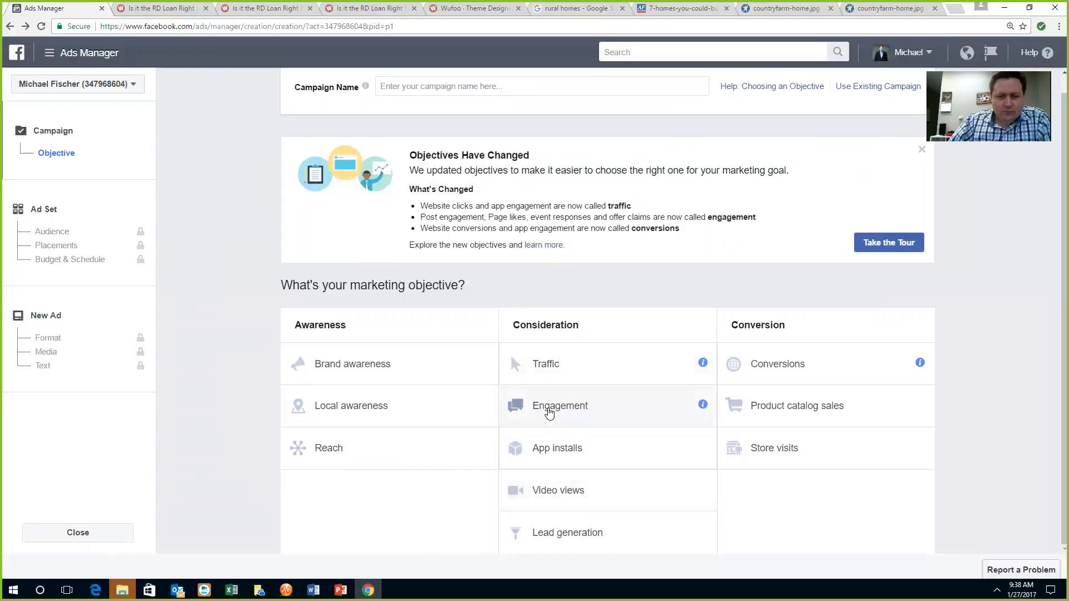
left_click(549, 412)
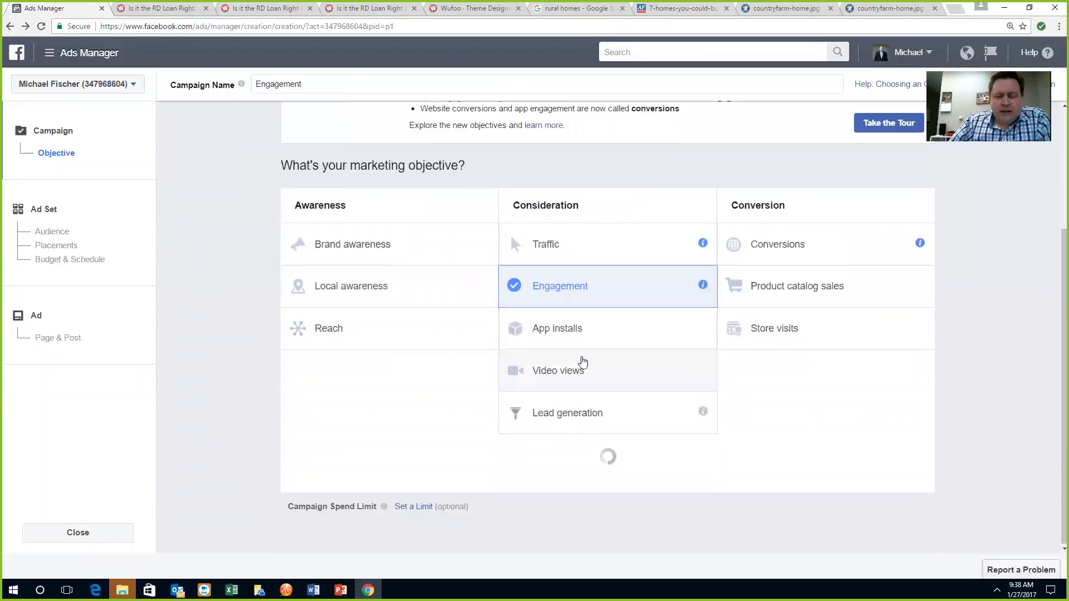
scroll(607, 312, "down", 1)
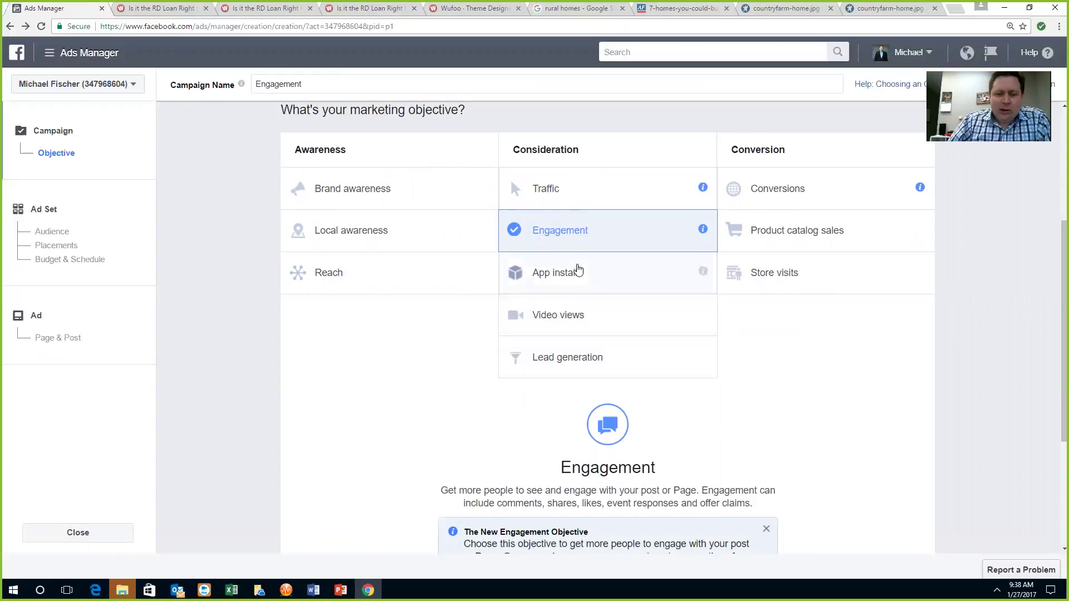
scroll(553, 251, "down", 2)
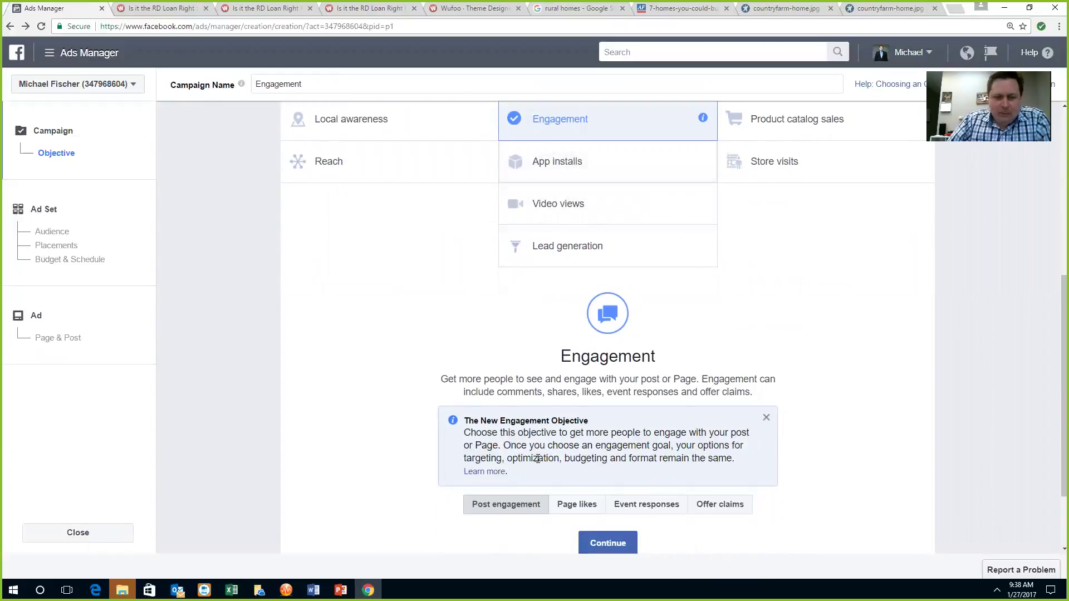
left_click(606, 541)
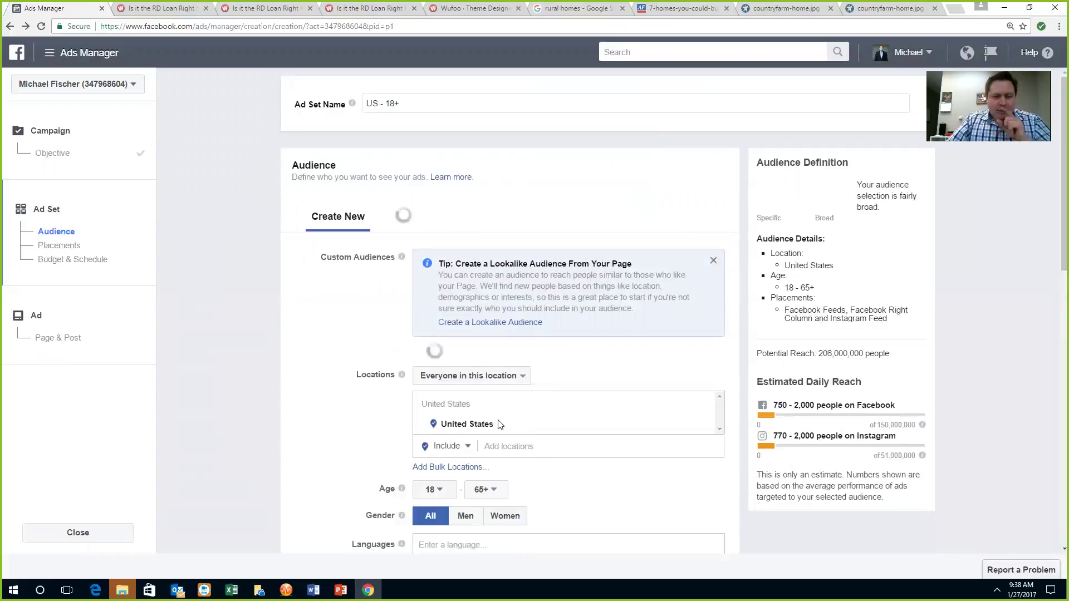
Add the Website custom audience to the ad set, bringing potential reach to 2,700 people.
left_click(462, 352)
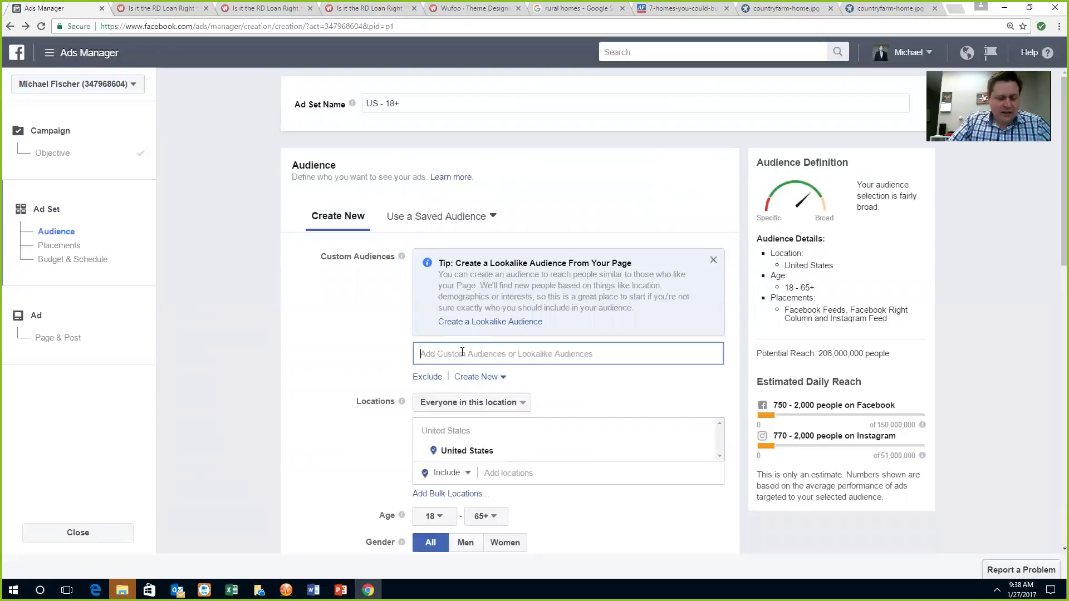
type("wea")
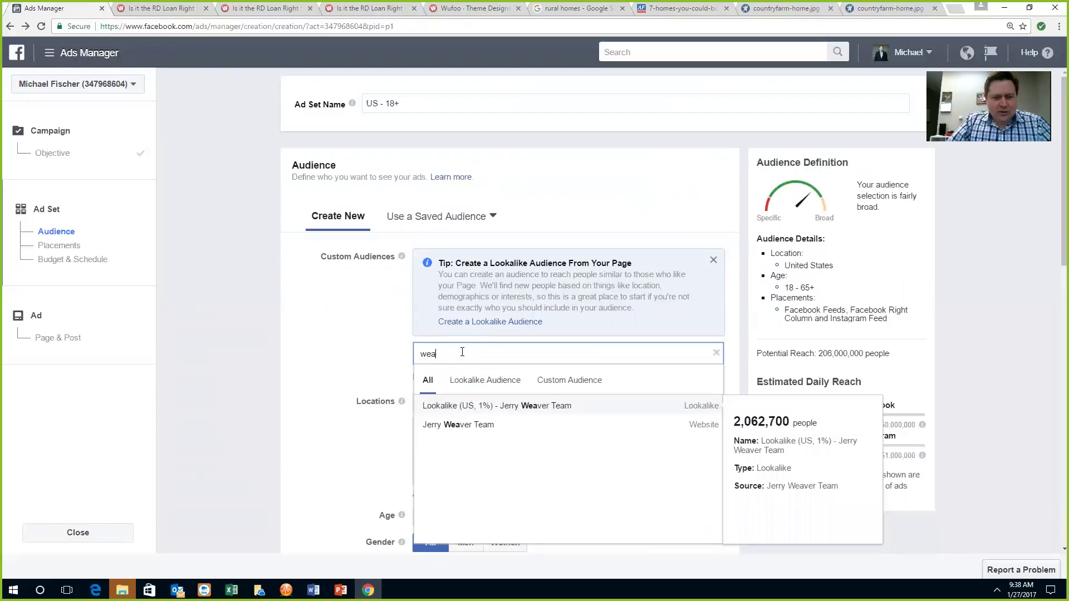
left_click(482, 426)
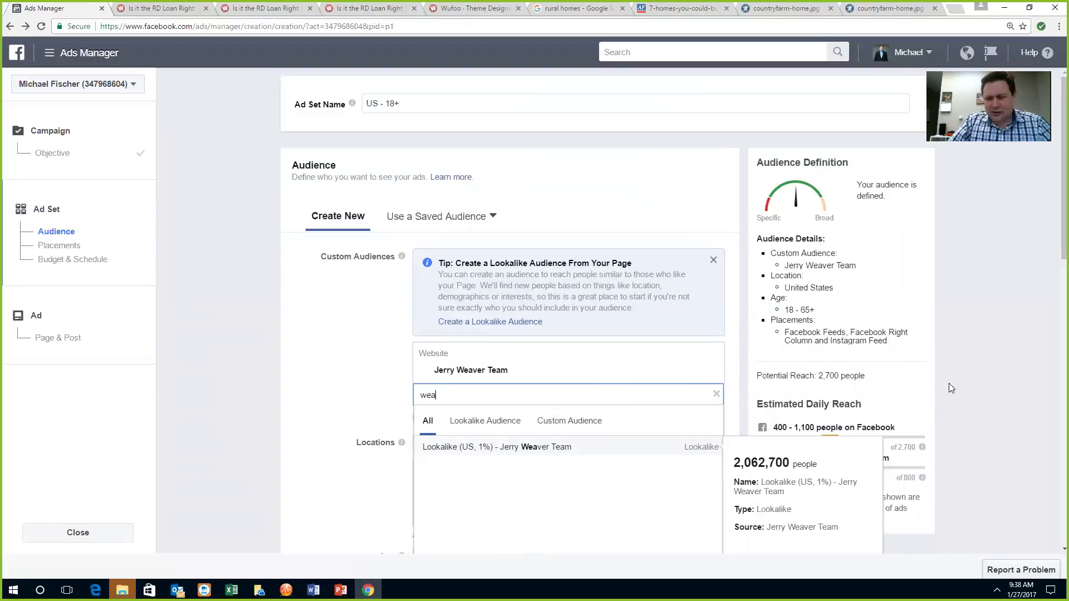
scroll(947, 388, "down", 1)
scroll(830, 302, "up", 1)
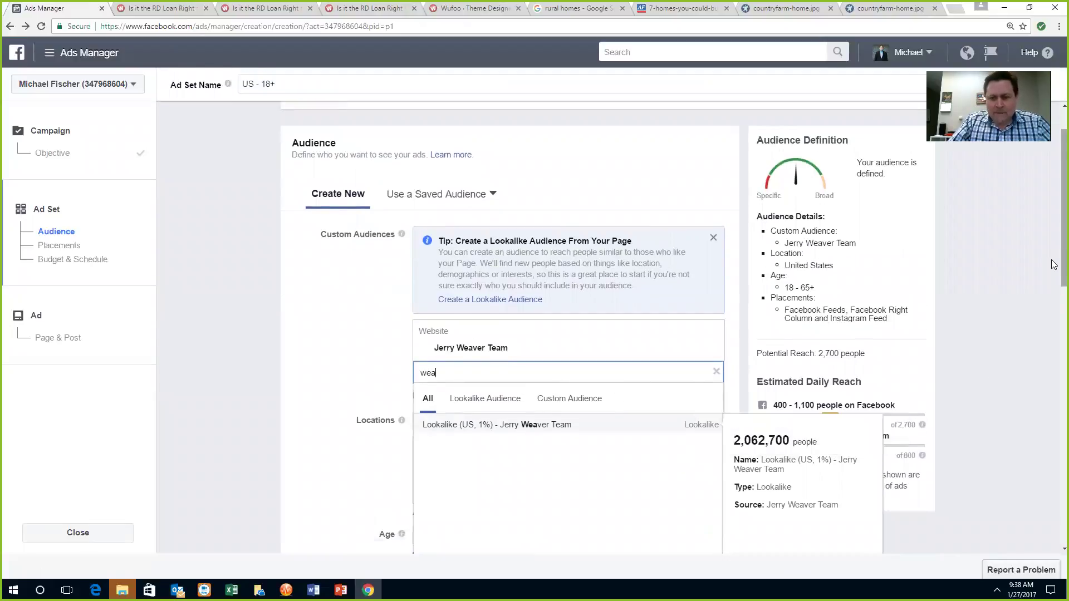
scroll(890, 284, "down", 2)
scroll(834, 261, "down", 1)
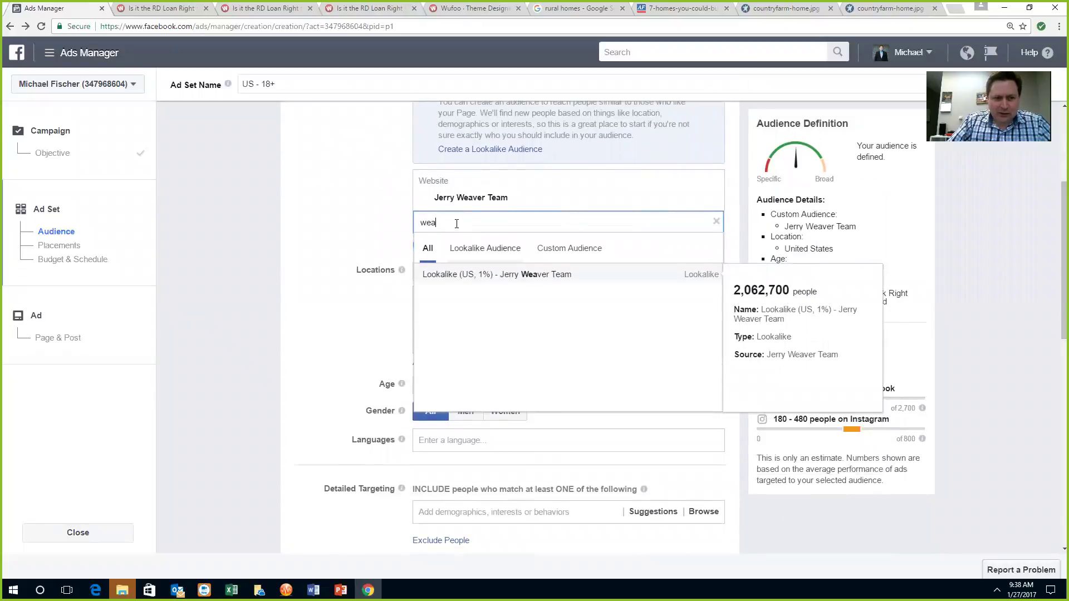
left_click(467, 199)
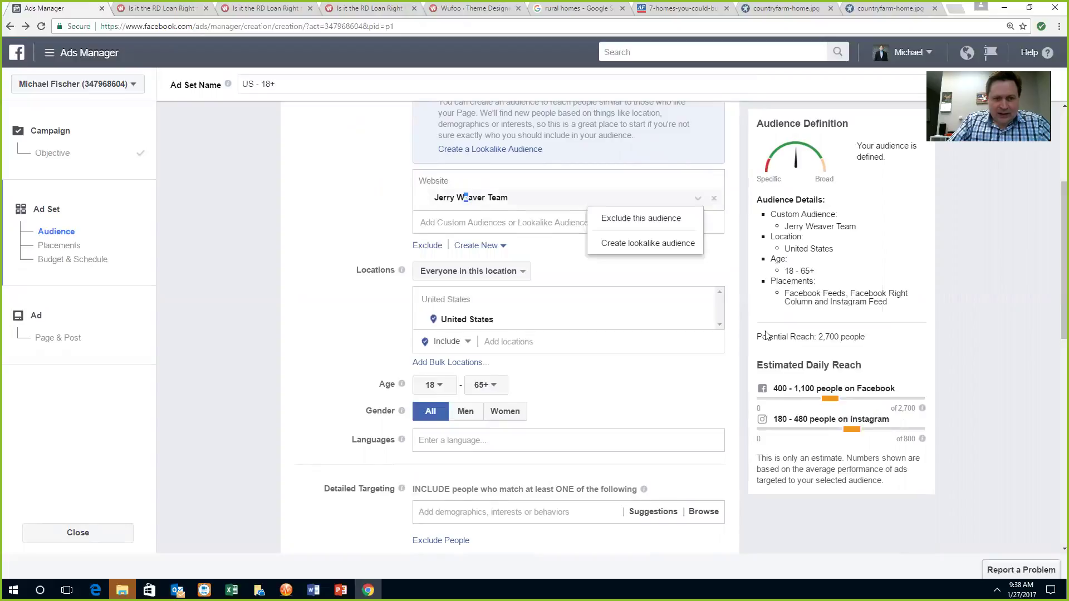
left_click(546, 222)
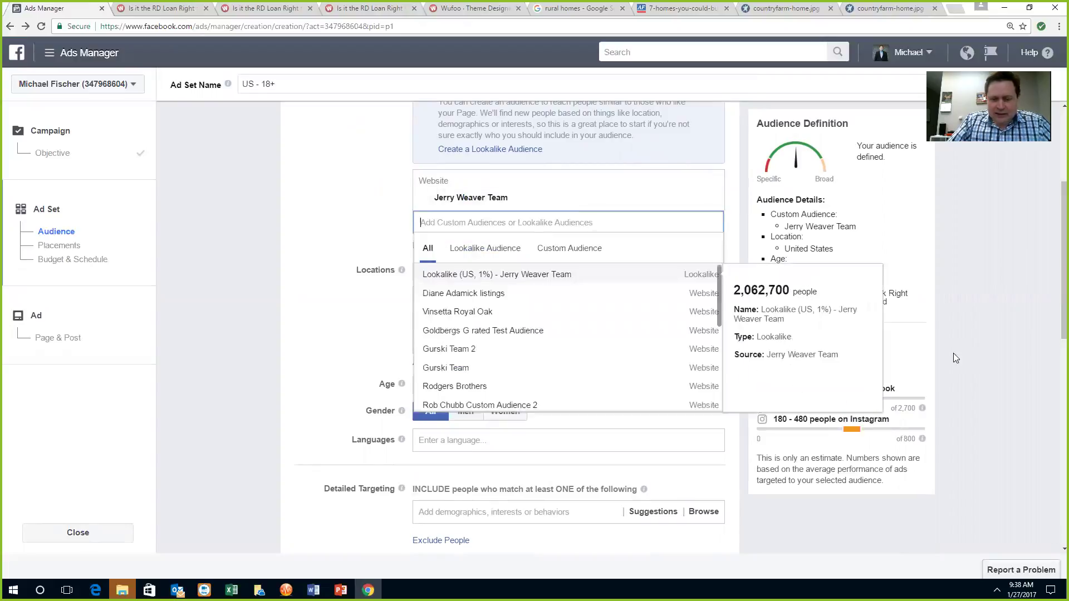
left_click(1001, 338)
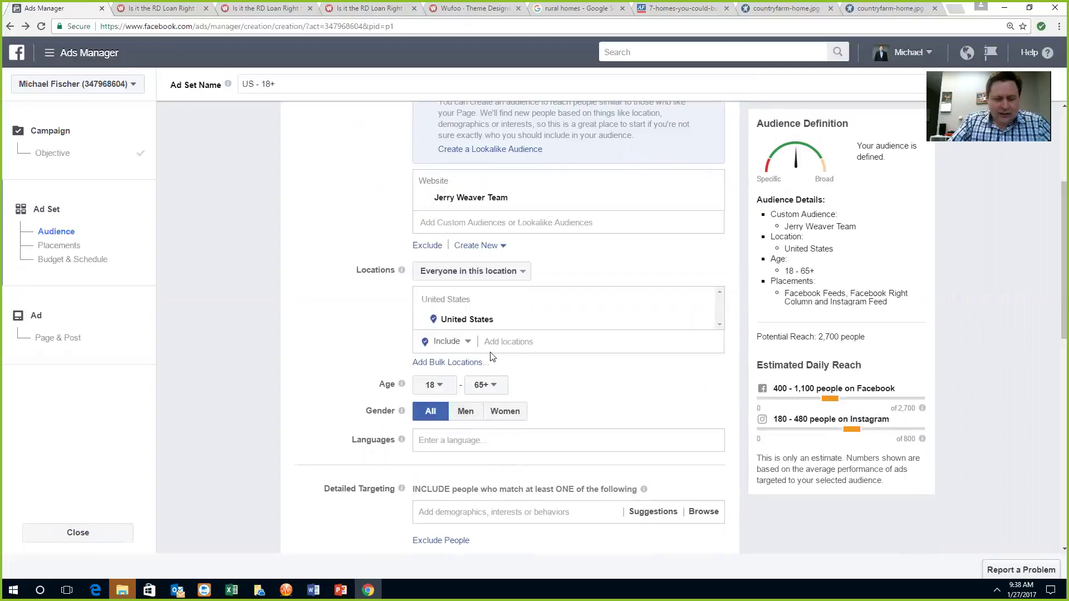
left_click(435, 385)
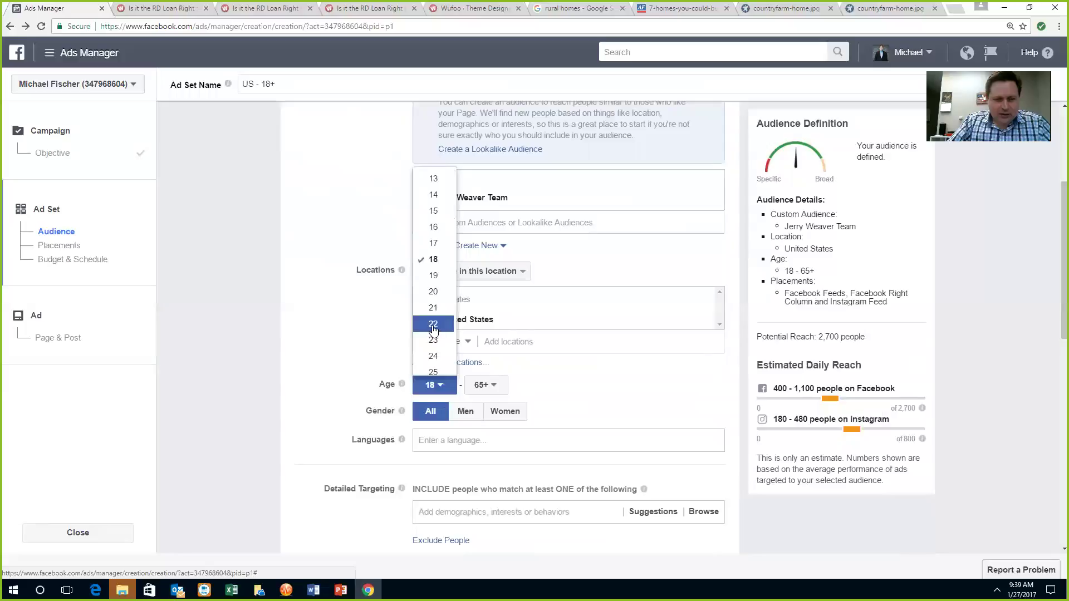
left_click(434, 330)
left_click(495, 385)
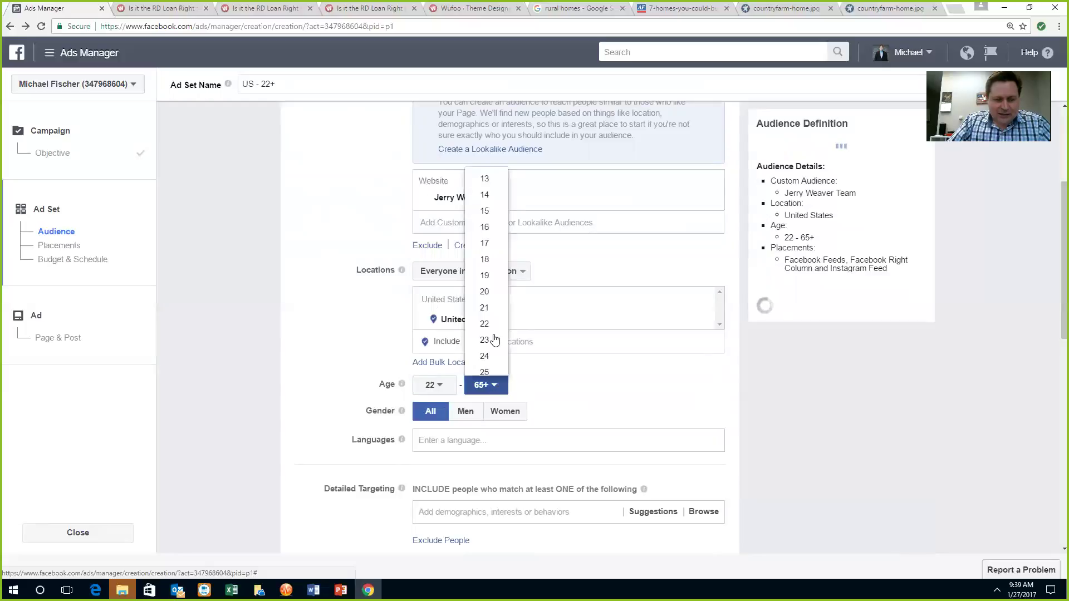
scroll(501, 301, "down", 8)
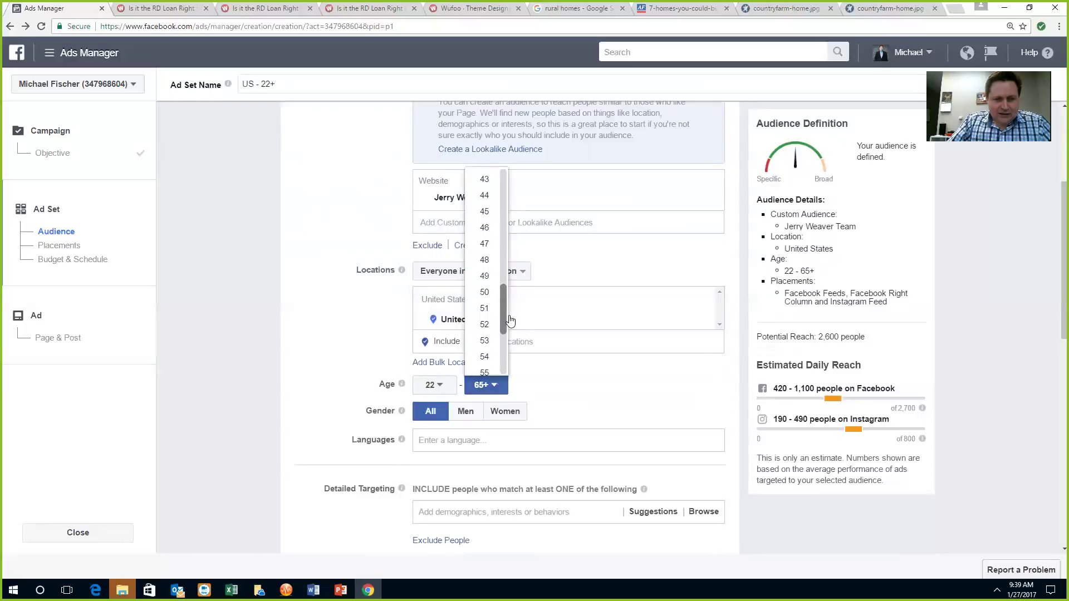
left_click_drag(507, 312, 505, 352)
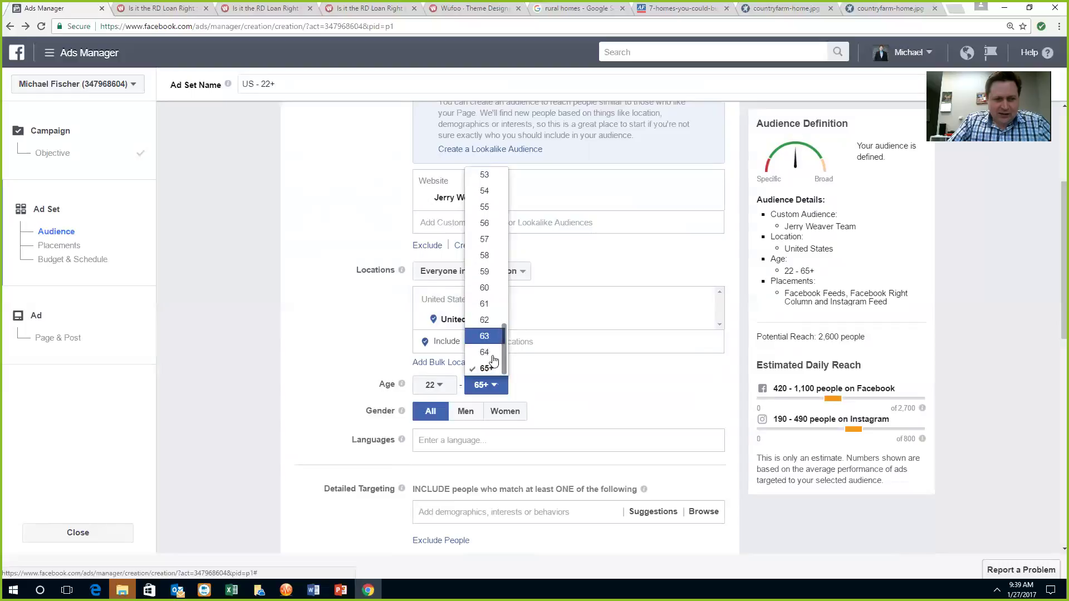
left_click(573, 389)
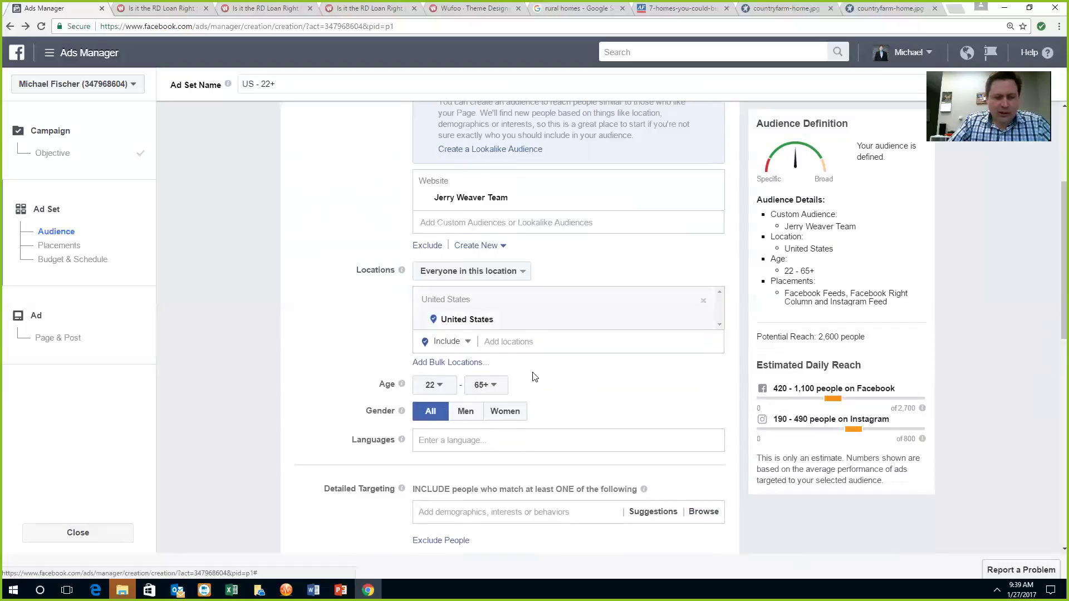
Replace United States with South Lyon, Michigan +25 miles as the target location.
left_click(482, 343)
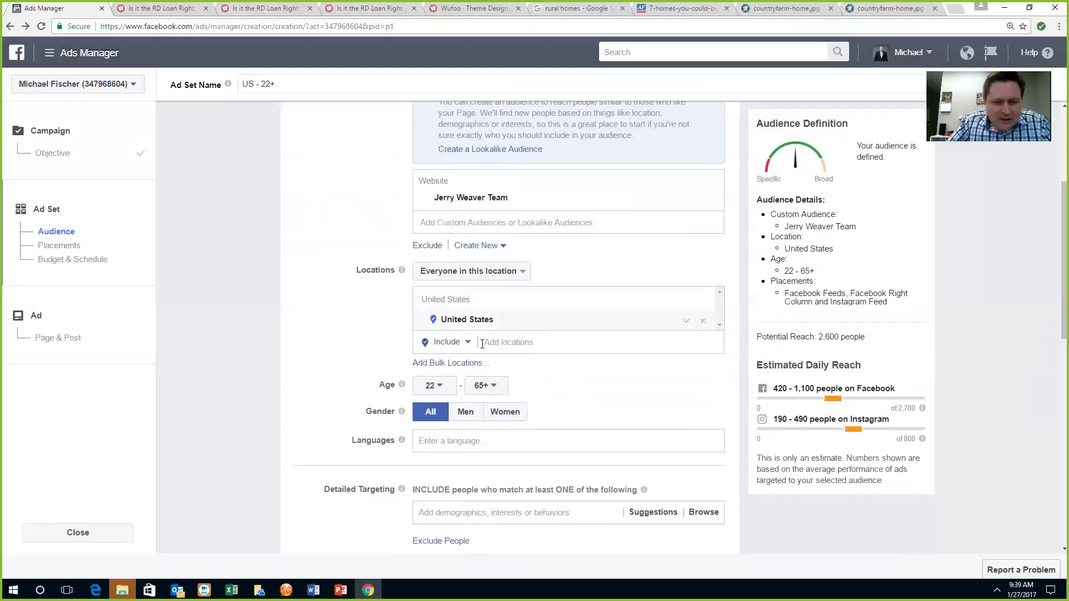
left_click(511, 343)
type("s")
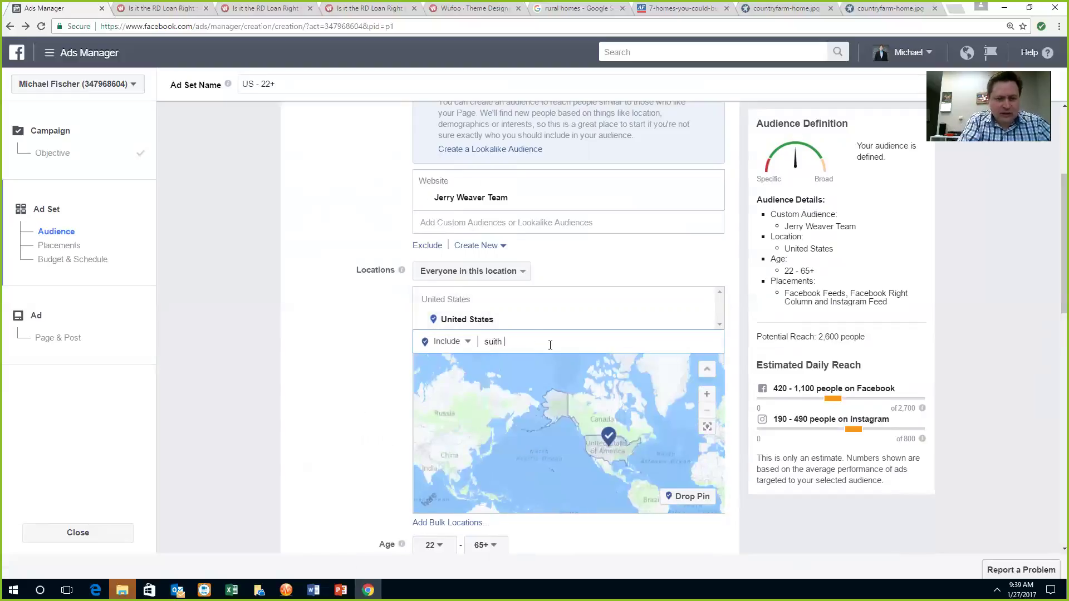
type("outh")
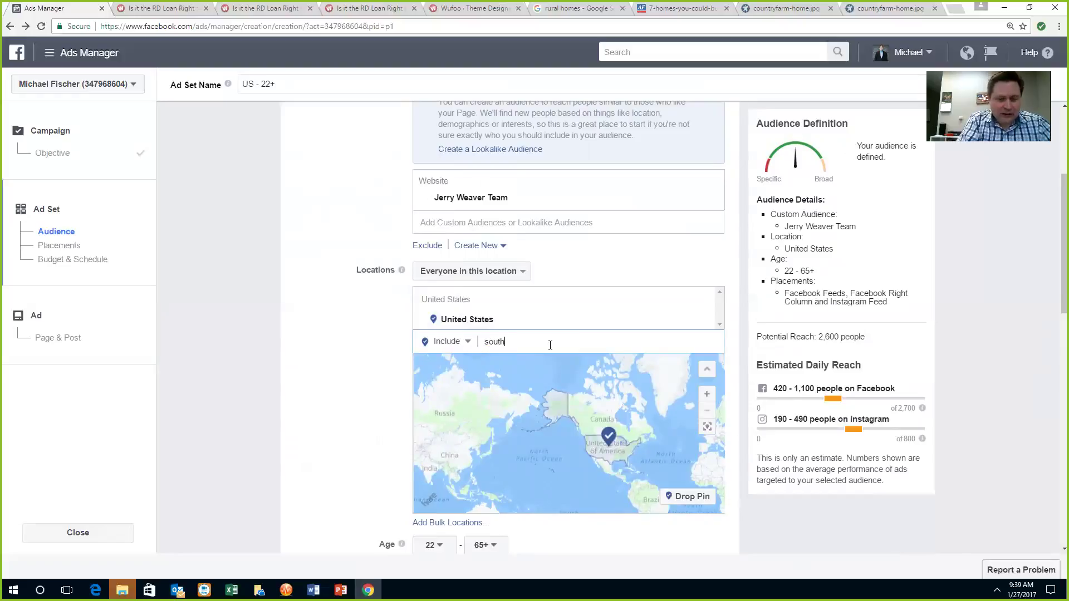
type(" ly")
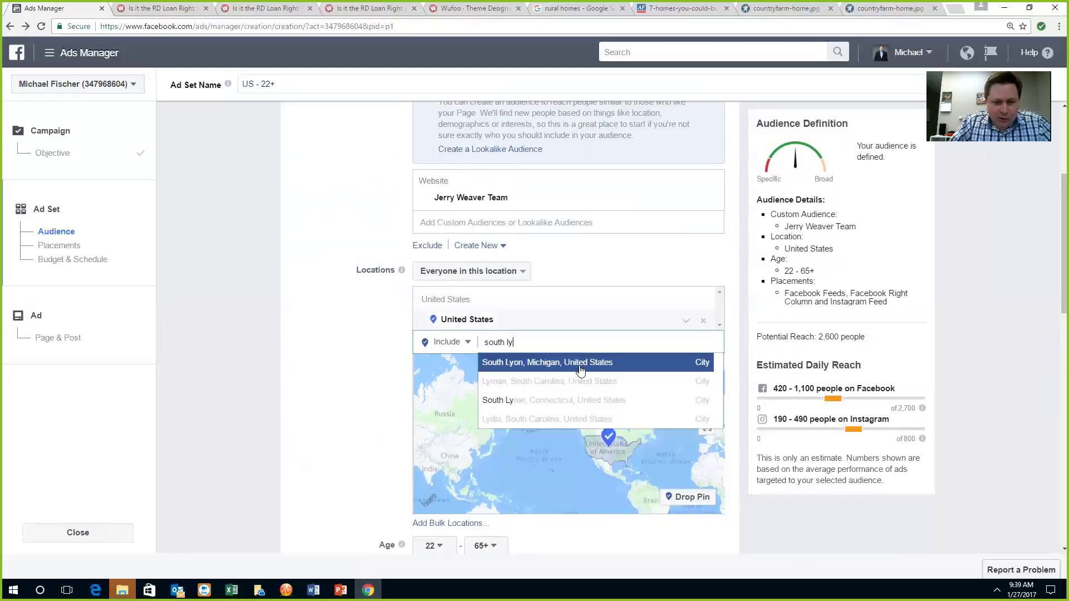
left_click(525, 363)
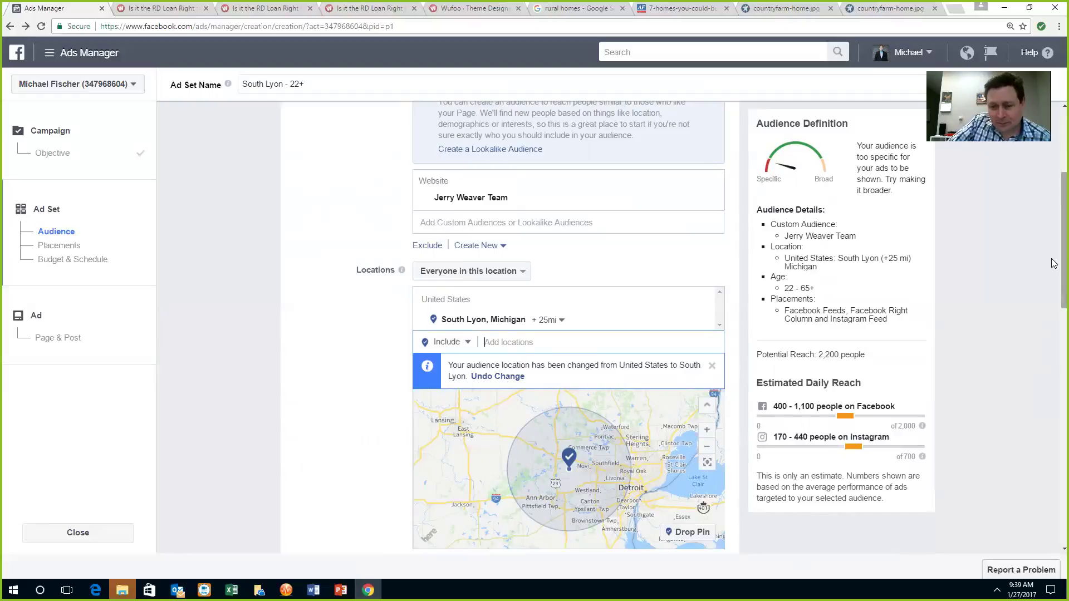
scroll(1054, 279, "down", 1)
scroll(1053, 323, "down", 2)
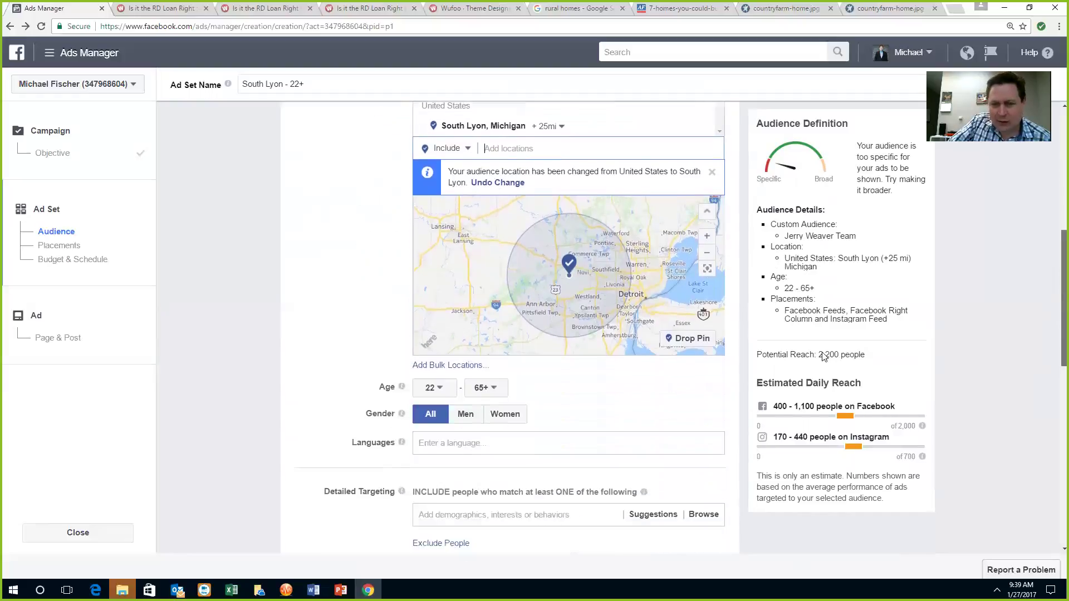
scroll(1054, 384, "down", 2)
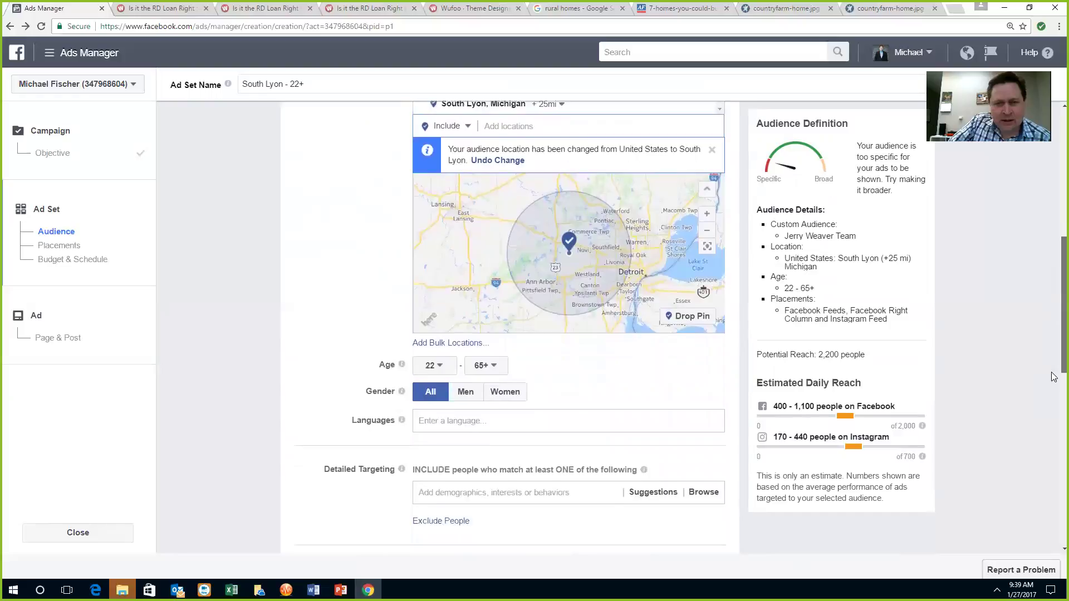
scroll(1053, 410, "down", 1)
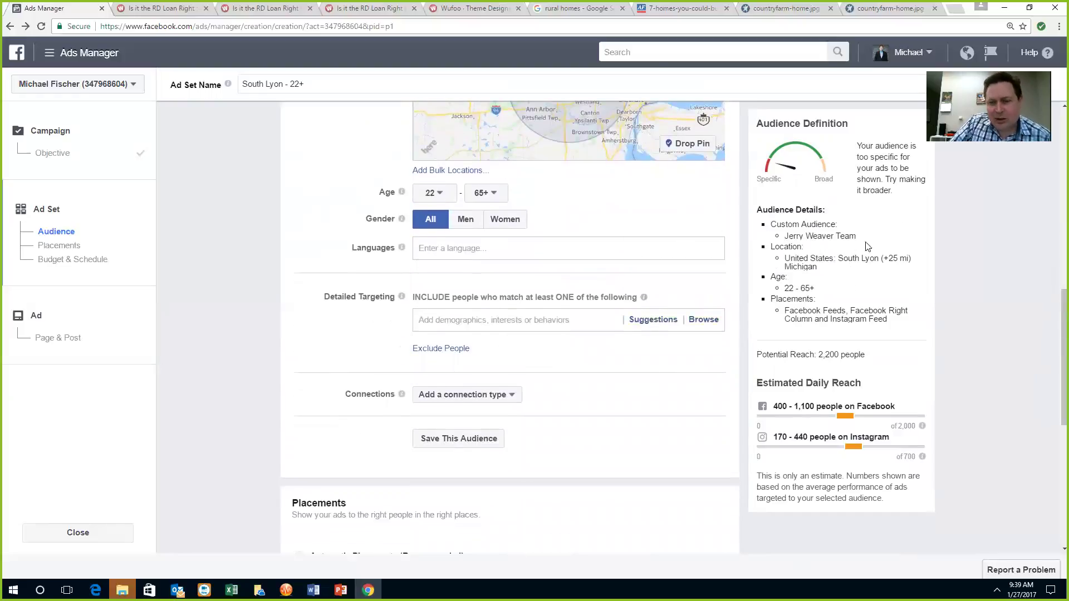
scroll(469, 442, "down", 1)
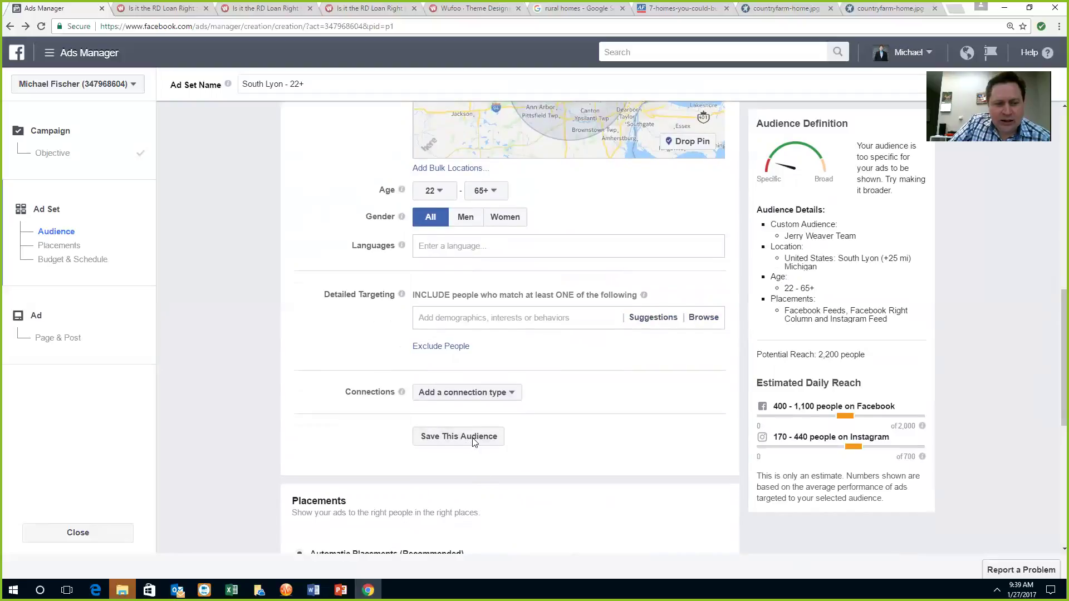
scroll(463, 425, "down", 1)
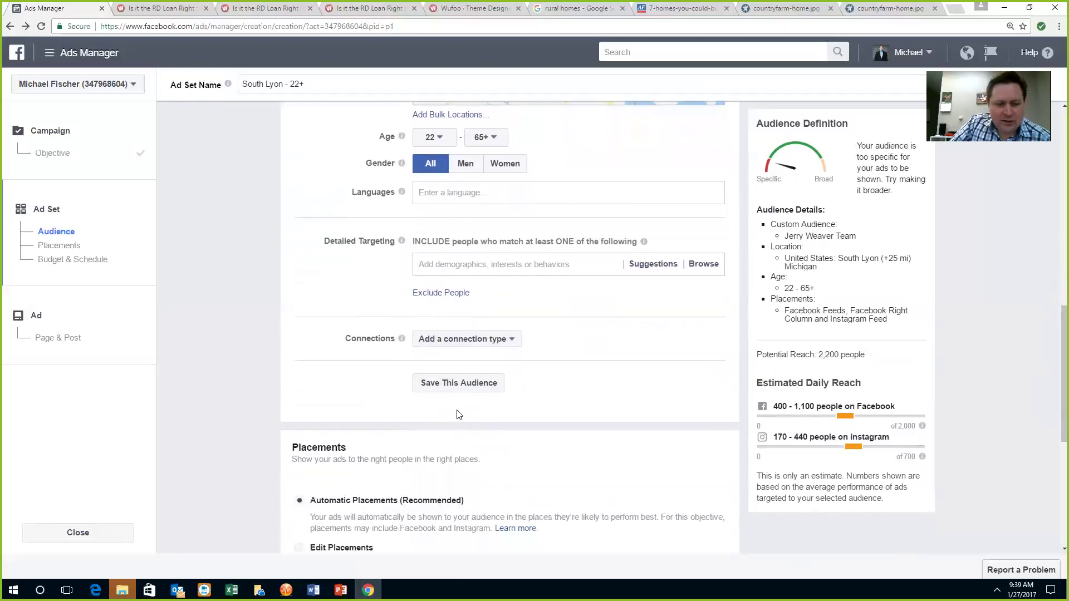
Store the South Lyon, ages 22–65+ targeting as a reusable saved audience.
left_click(450, 382)
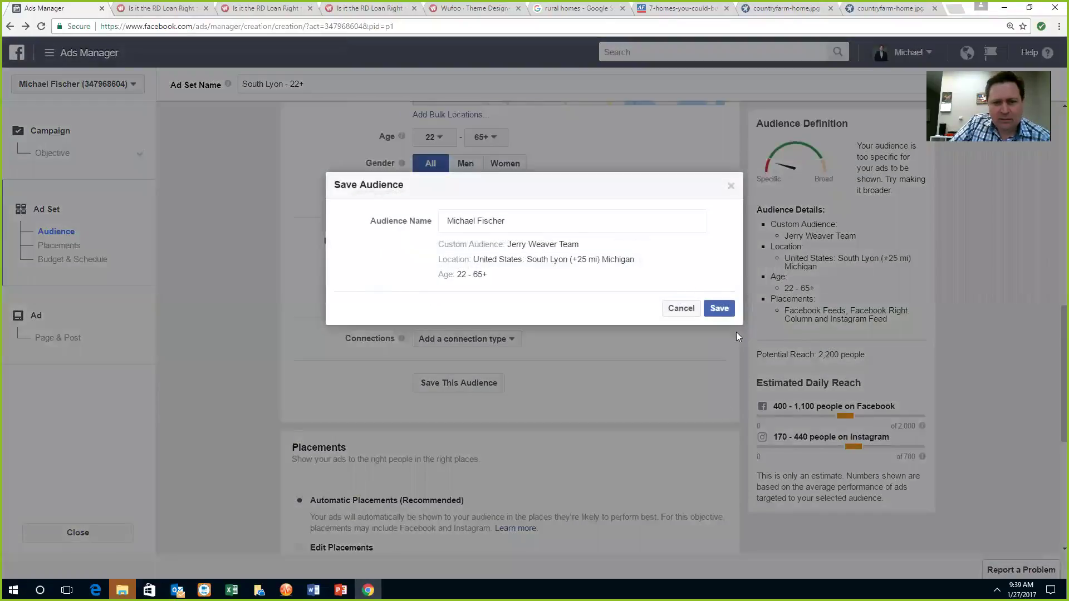
left_click(718, 313)
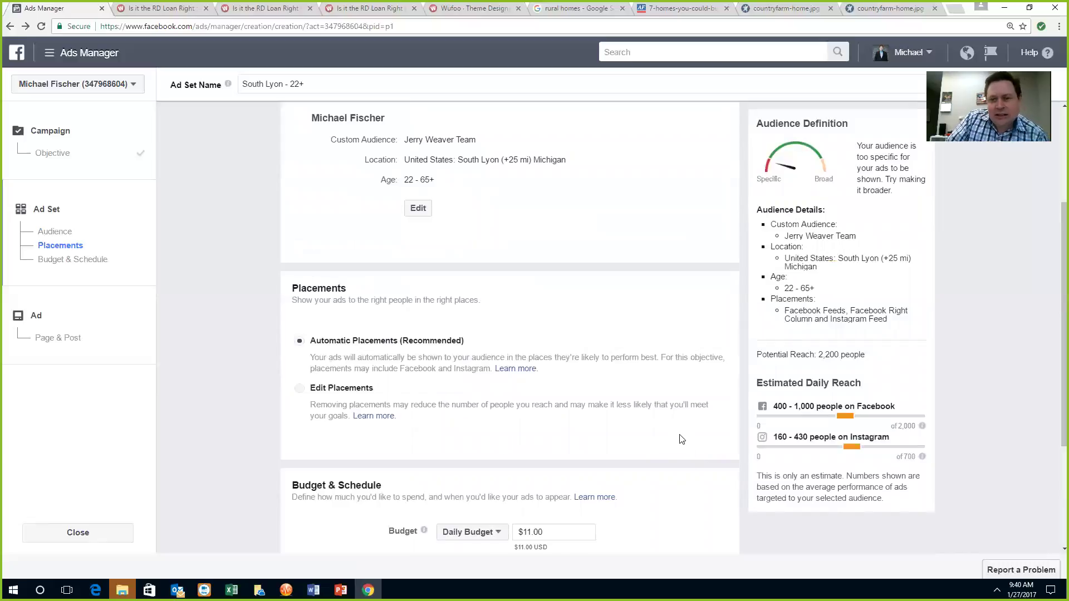
scroll(568, 397, "down", 2)
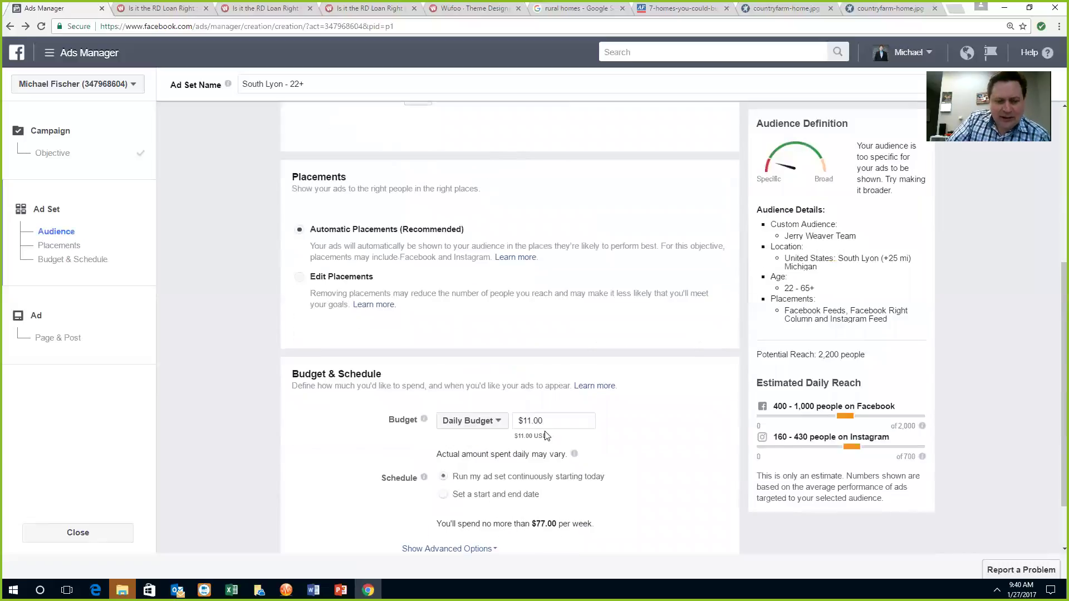
Replace the $11.00 daily budget with $3.00.
left_click_drag(544, 420, 501, 421)
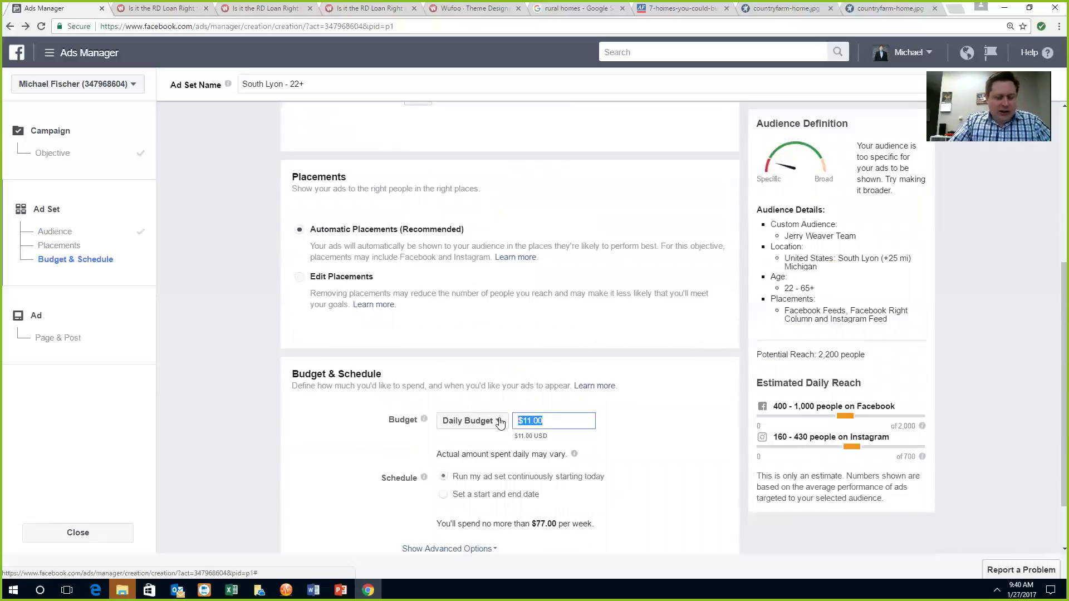
type("2")
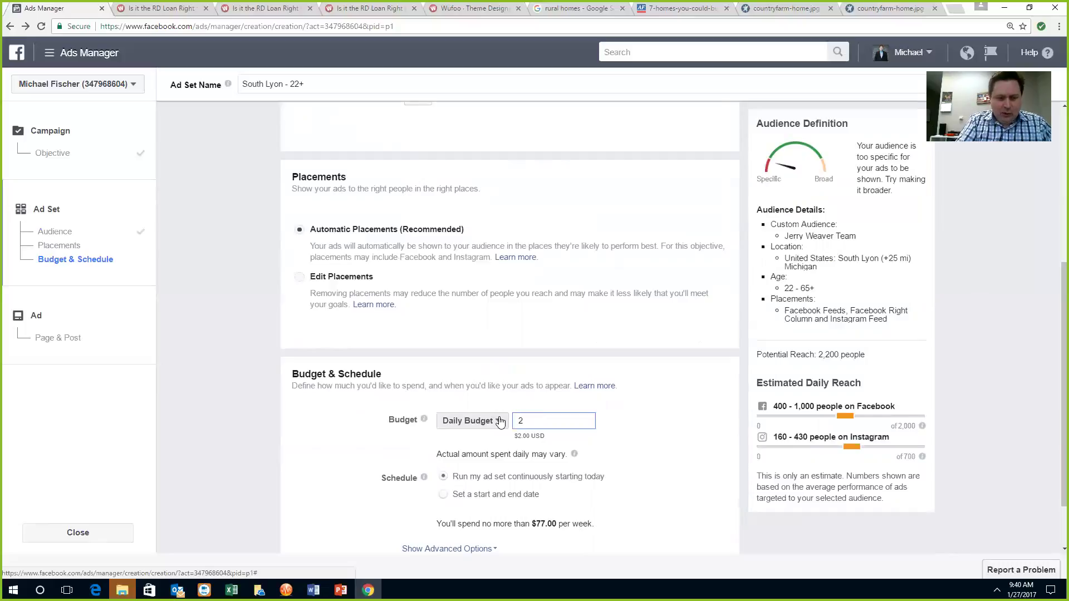
key("BackSpace")
key("BackSpace")
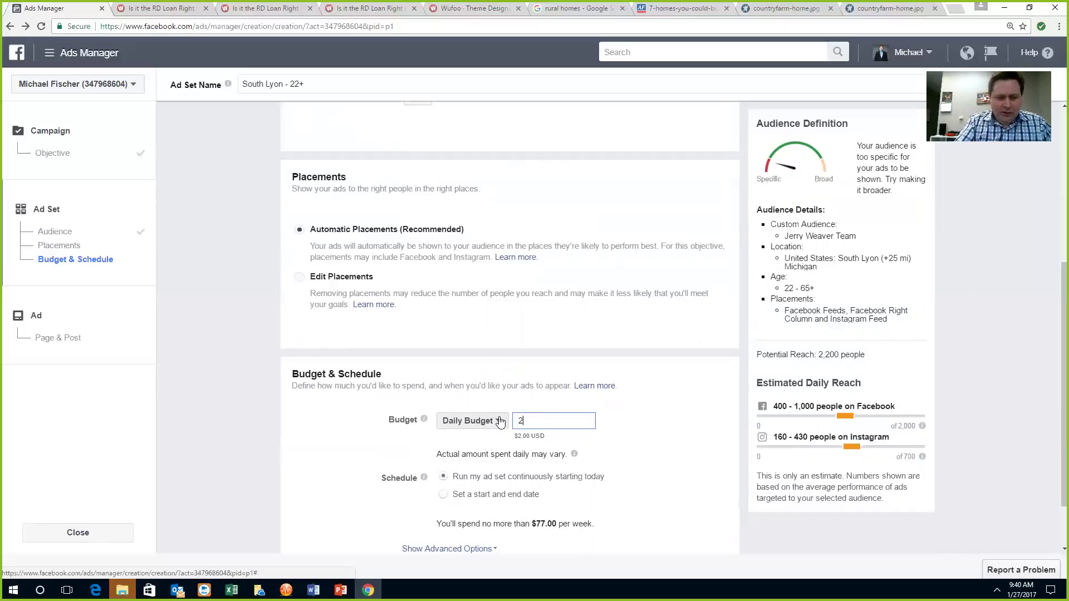
type("4")
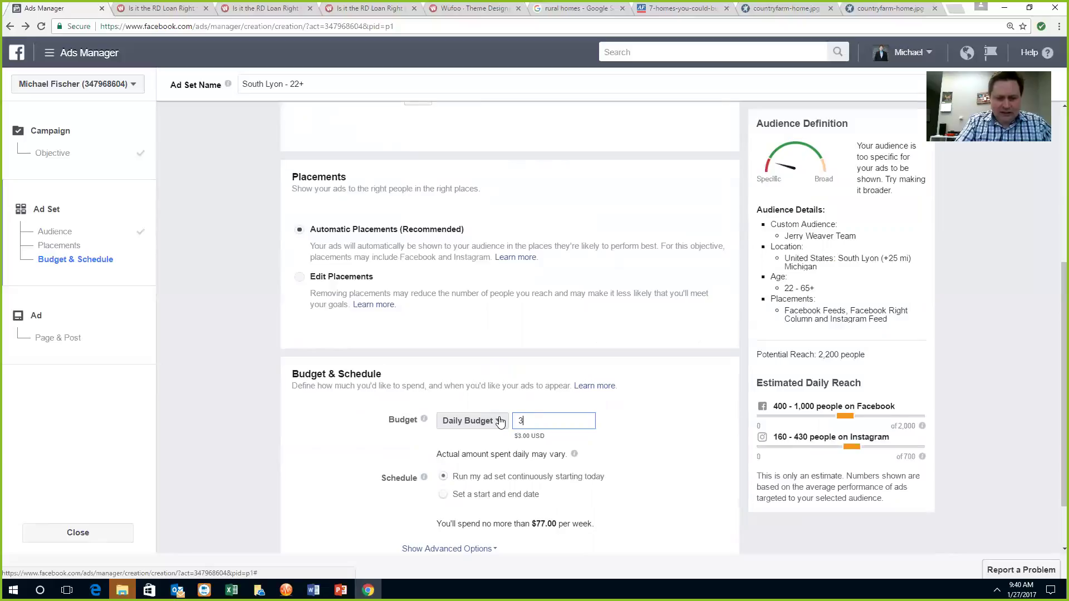
key("BackSpace")
type("3.0")
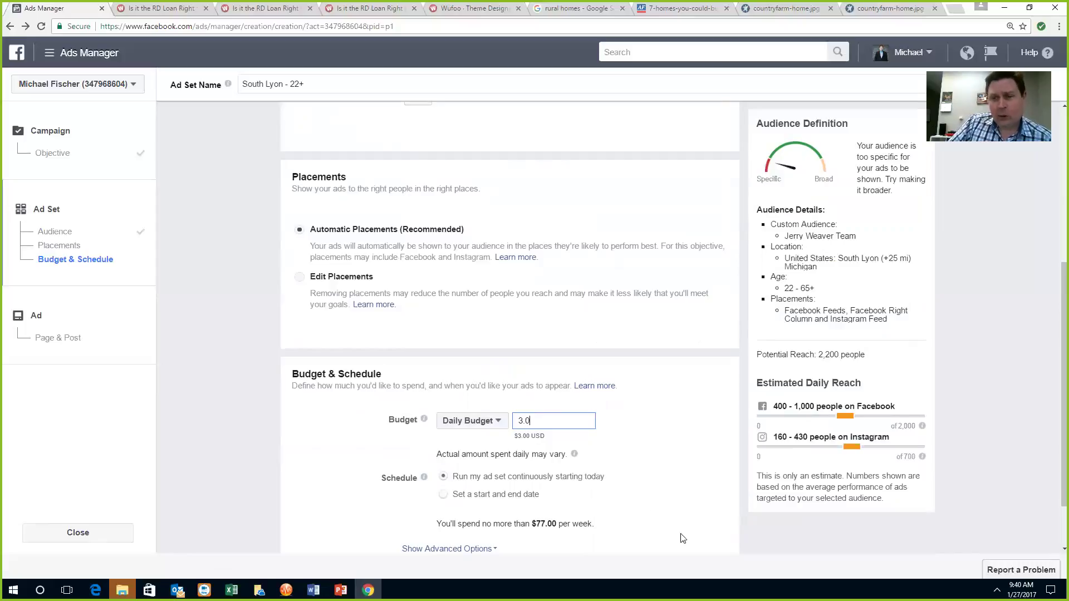
scroll(727, 361, "down", 2)
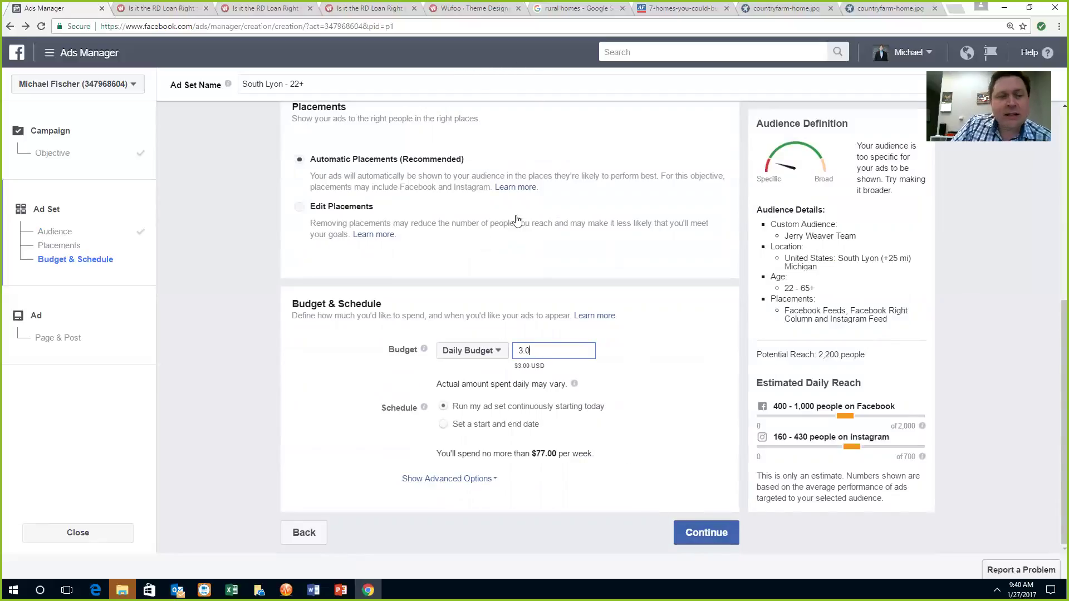
Continue to the ad and connect the mortgage team Page's 'Spring is right around the corner' video post.
left_click(706, 532)
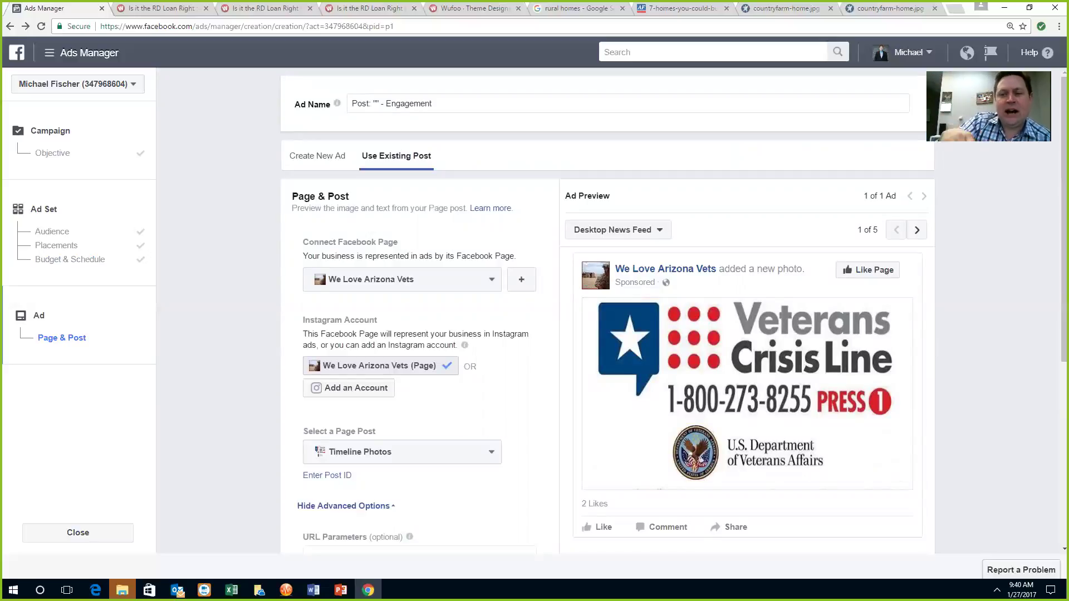
left_click(482, 287)
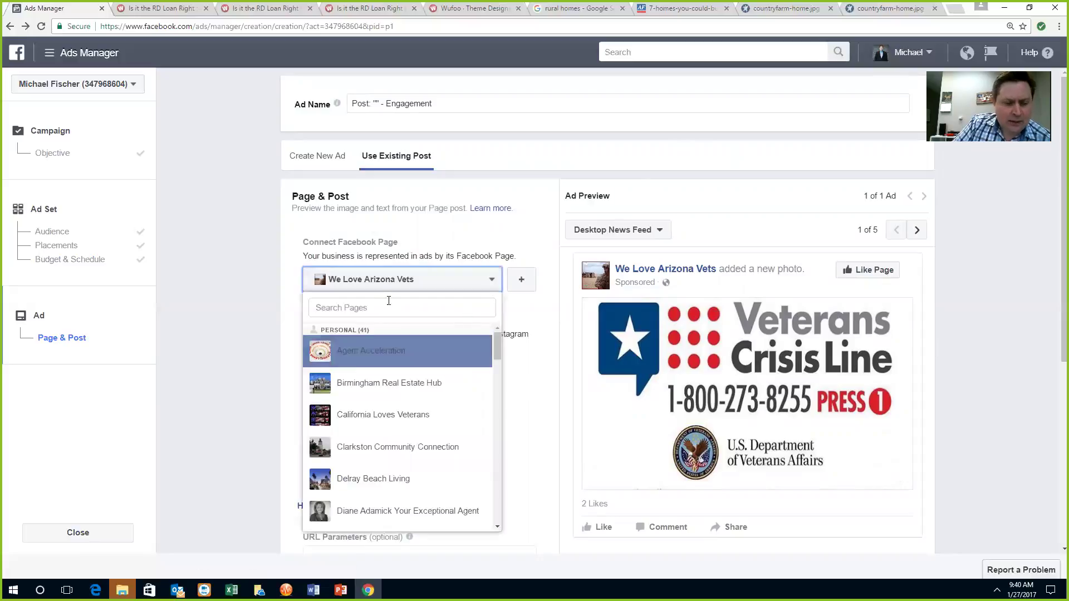
left_click(382, 307)
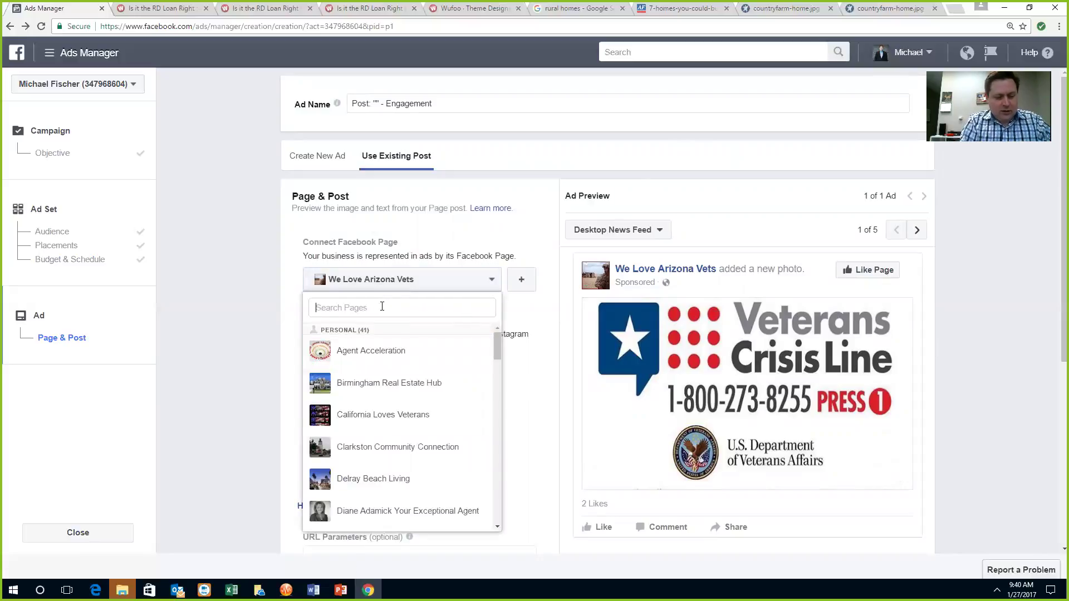
type("miha")
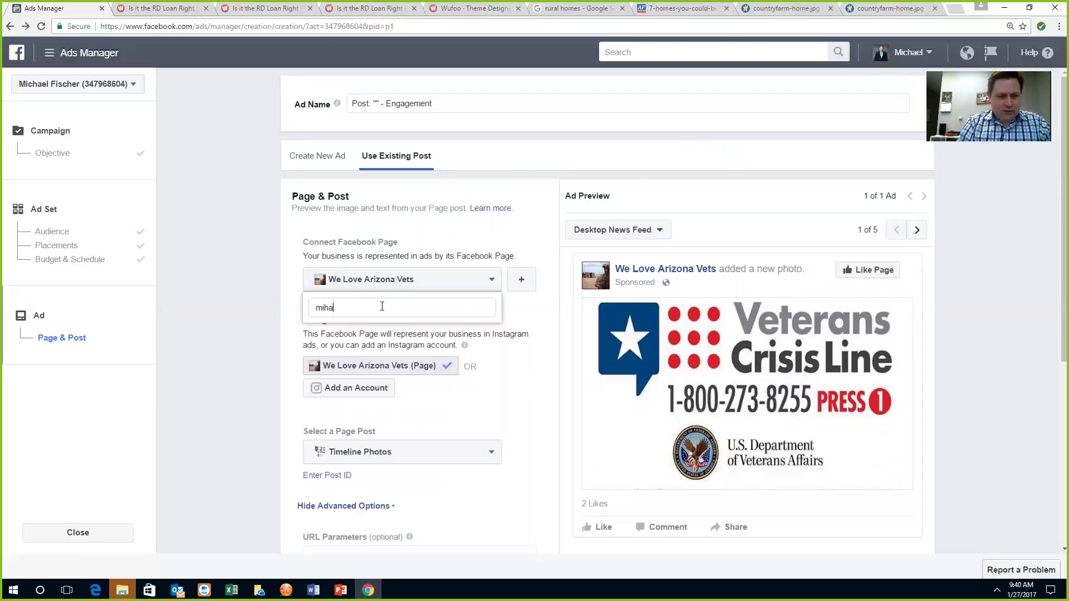
key("BackSpace")
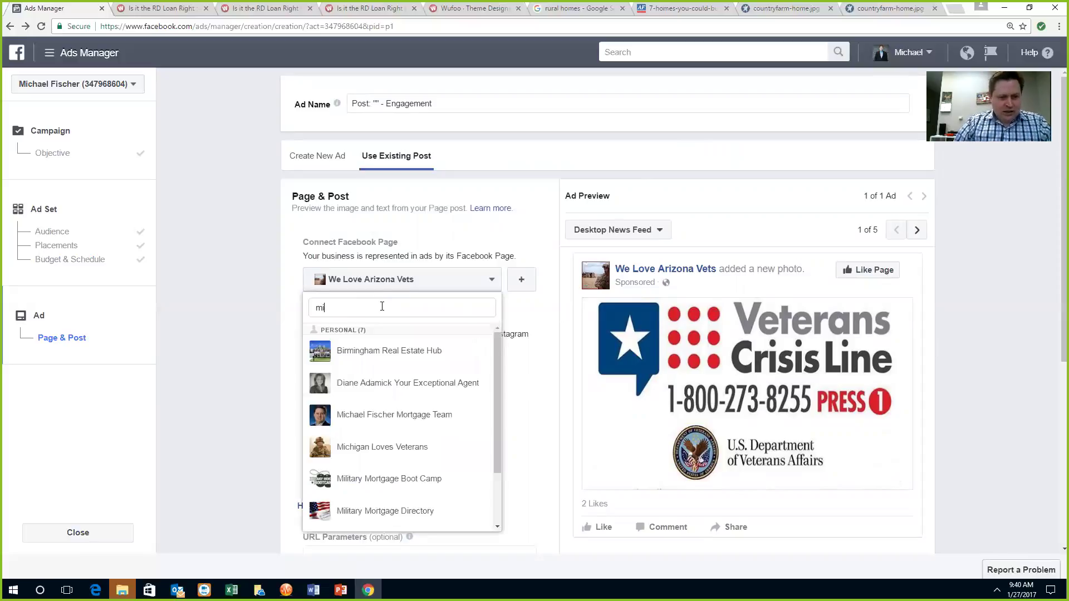
left_click(451, 413)
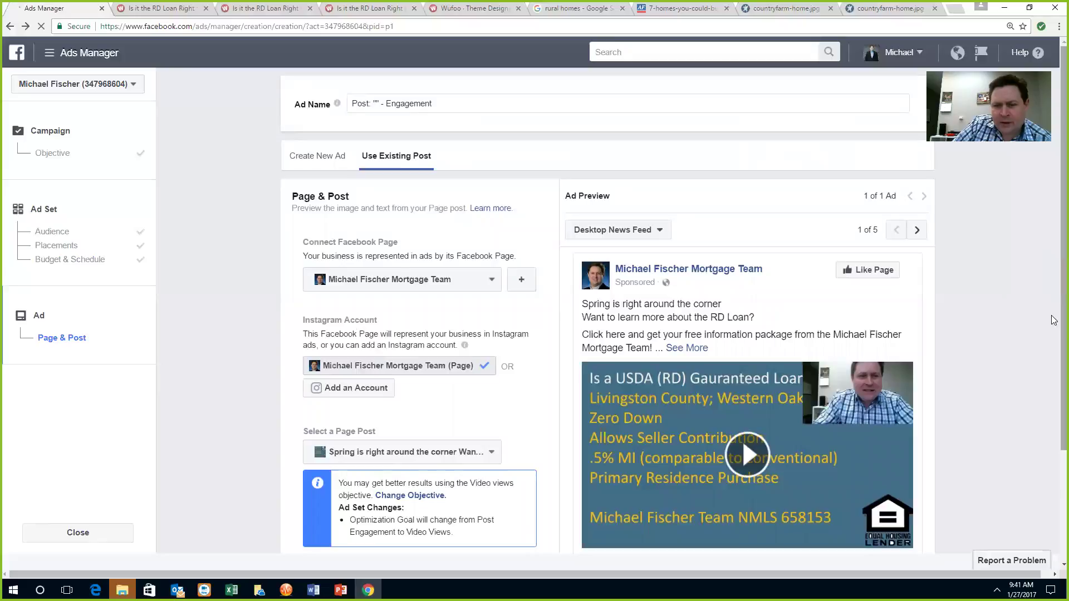
Switch the ad objective to Video views via the Change Objective link and scroll to Place Order.
scroll(1054, 334, "down", 1)
scroll(613, 519, "down", 2)
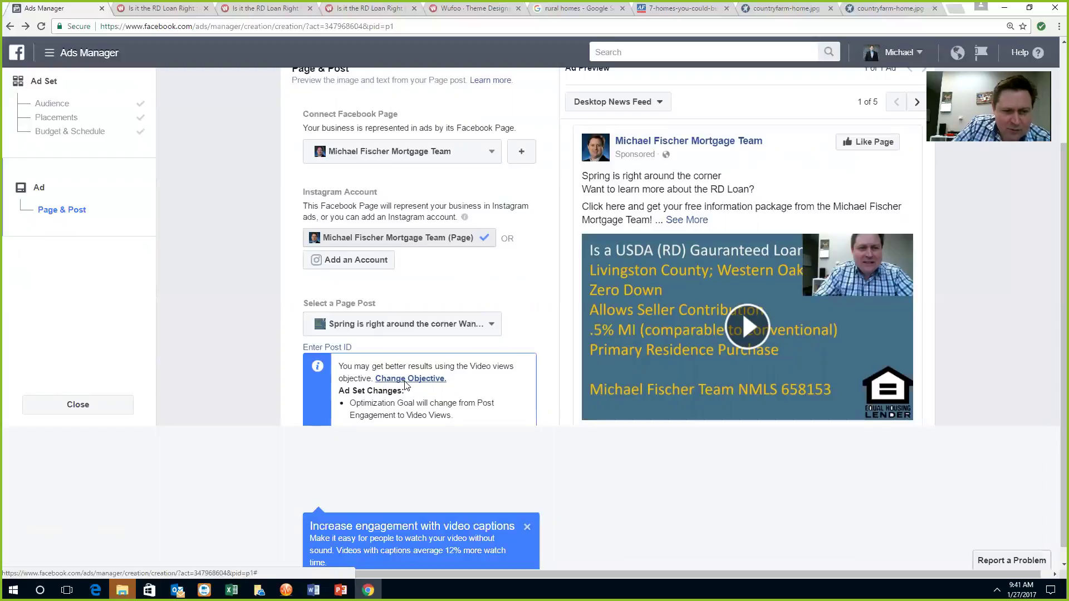
left_click(406, 380)
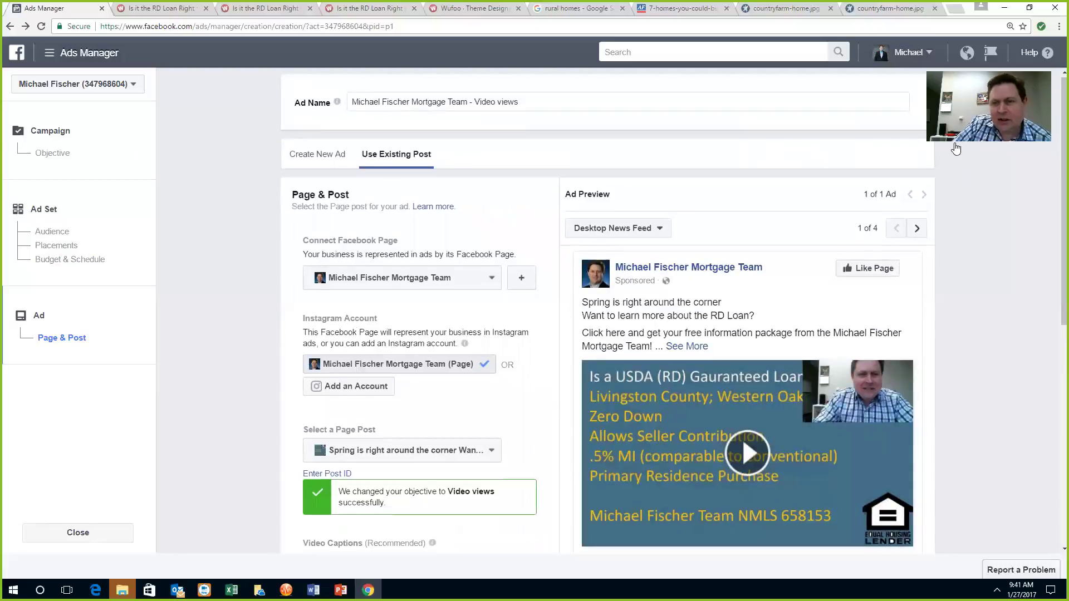
scroll(191, 291, "down", 2)
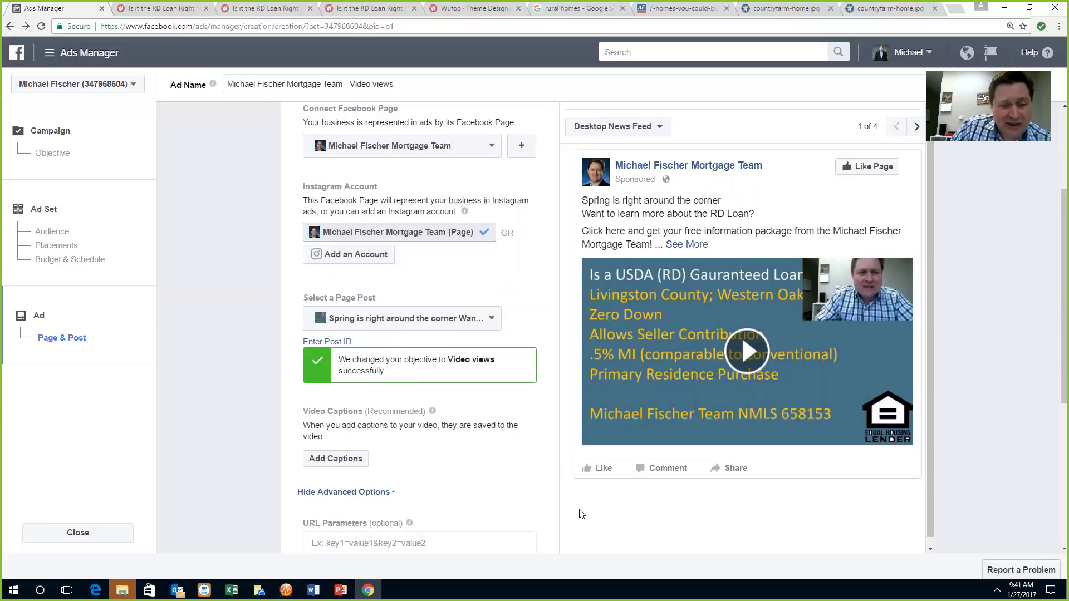
scroll(559, 456, "down", 1)
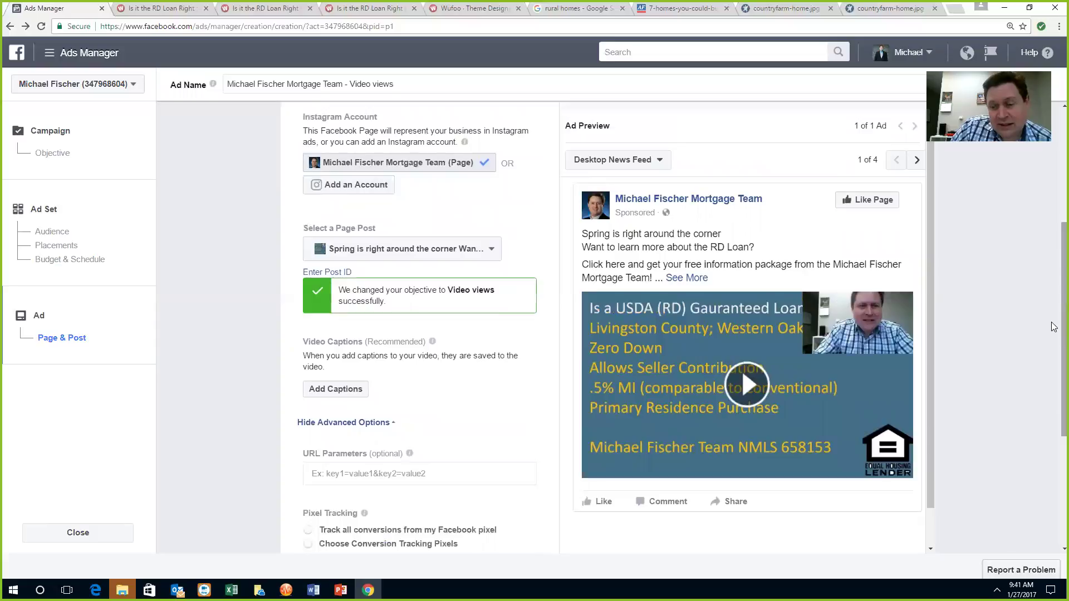
scroll(1052, 361, "down", 1)
scroll(1054, 393, "down", 4)
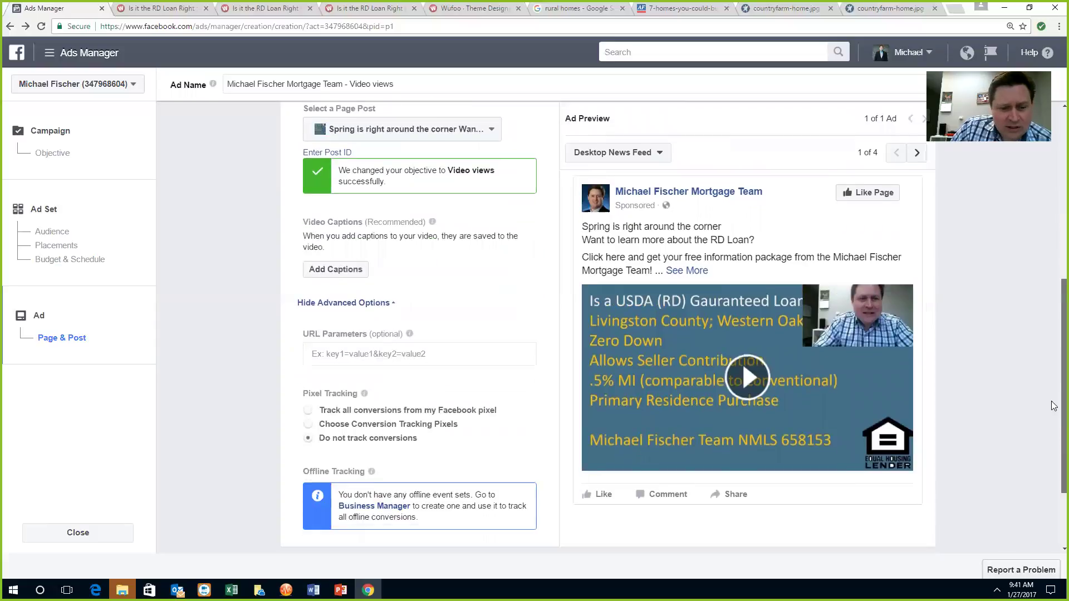
Place the video-views ad order and continue to its campaign, pending review at $3.00/day.
left_click(908, 479)
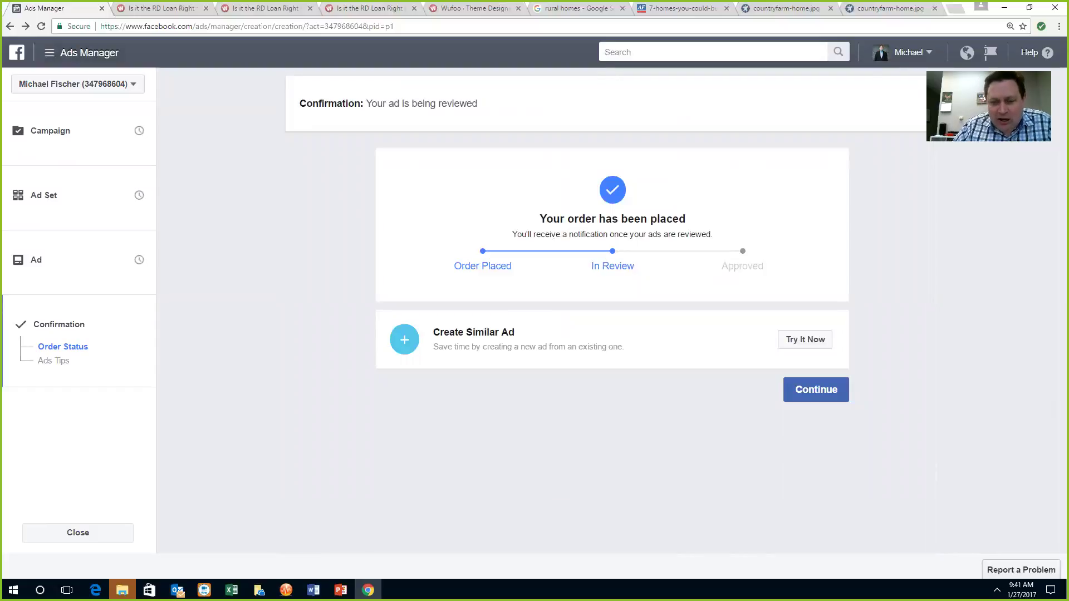
left_click(823, 391)
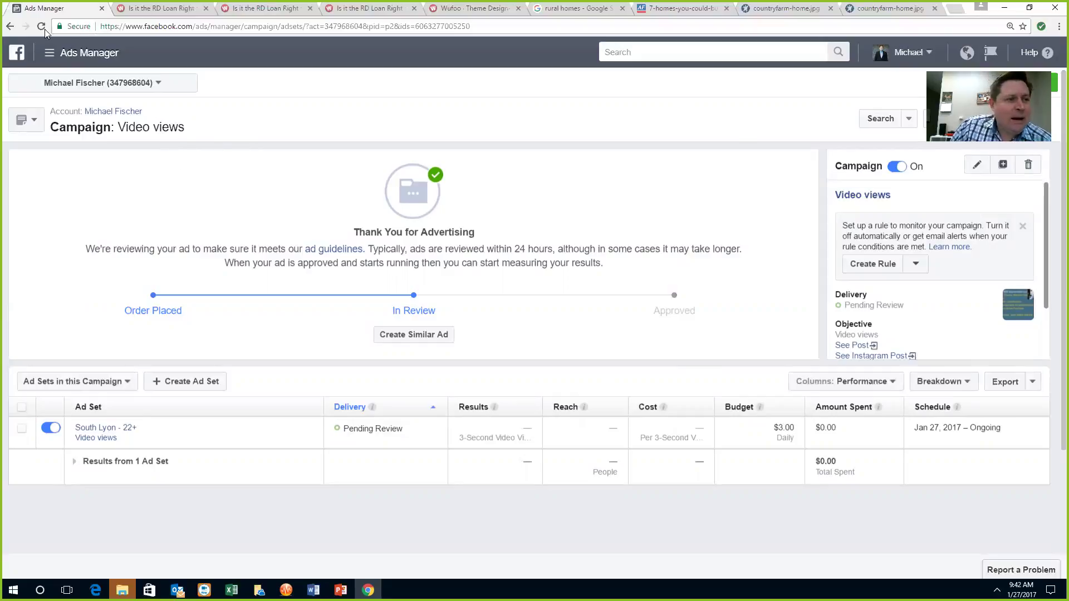
left_click(114, 26)
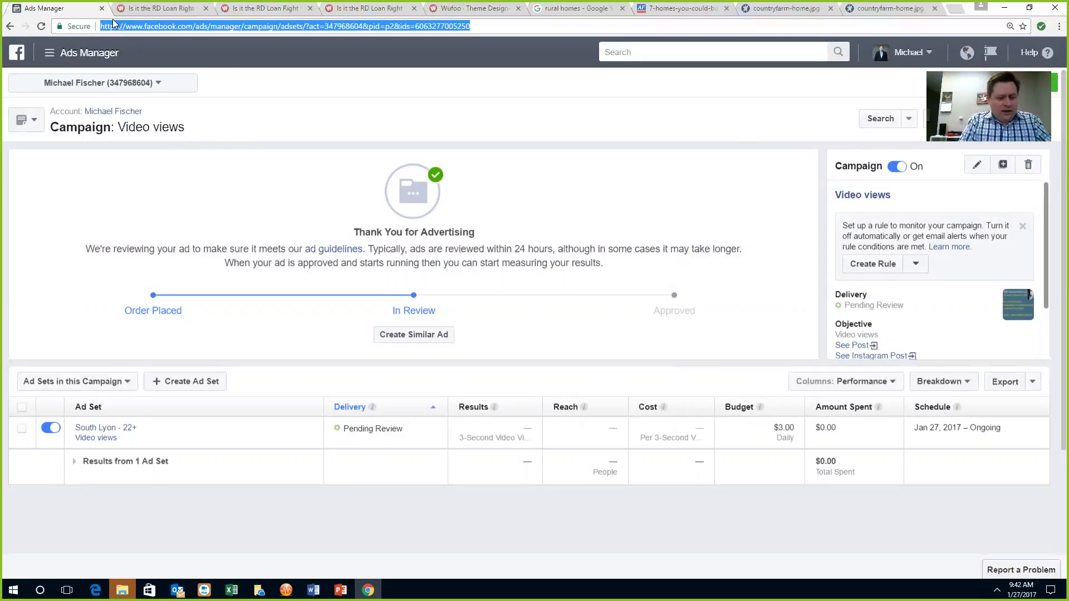
type("www.facebook.com")
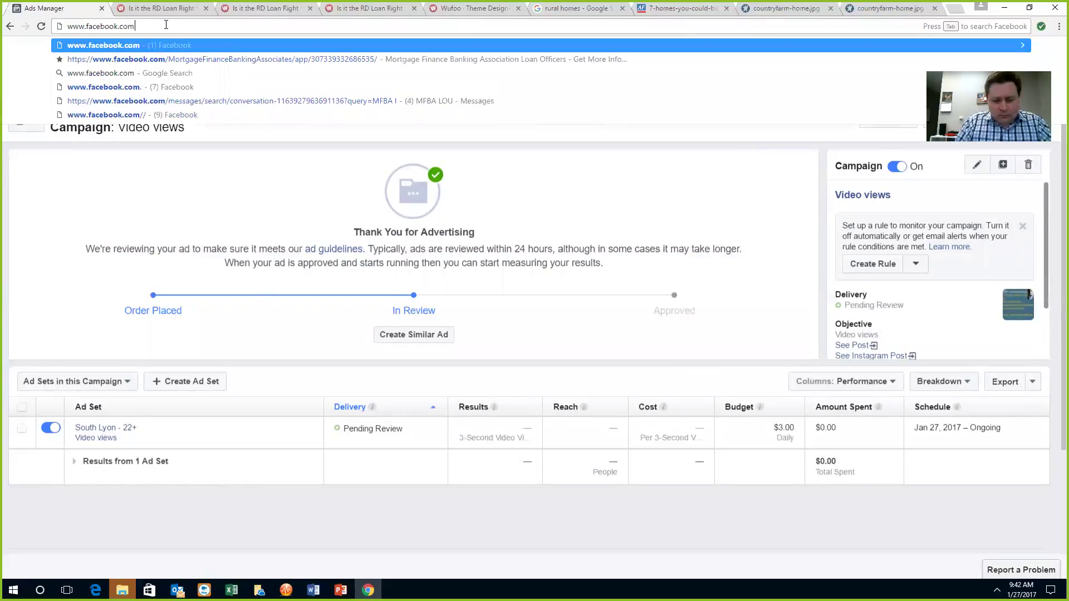
key("Return")
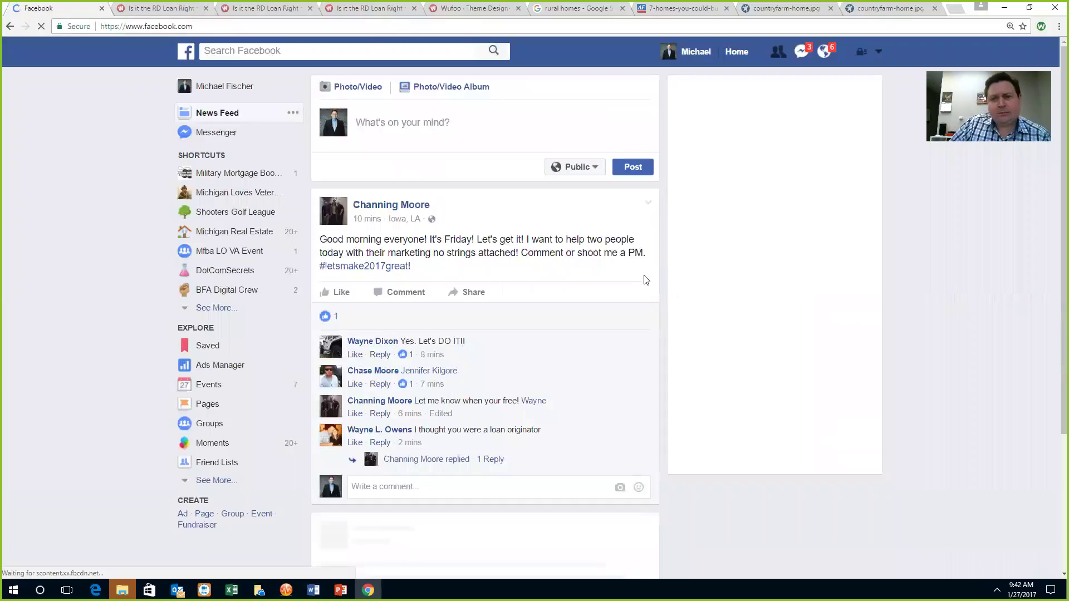
left_click(265, 54)
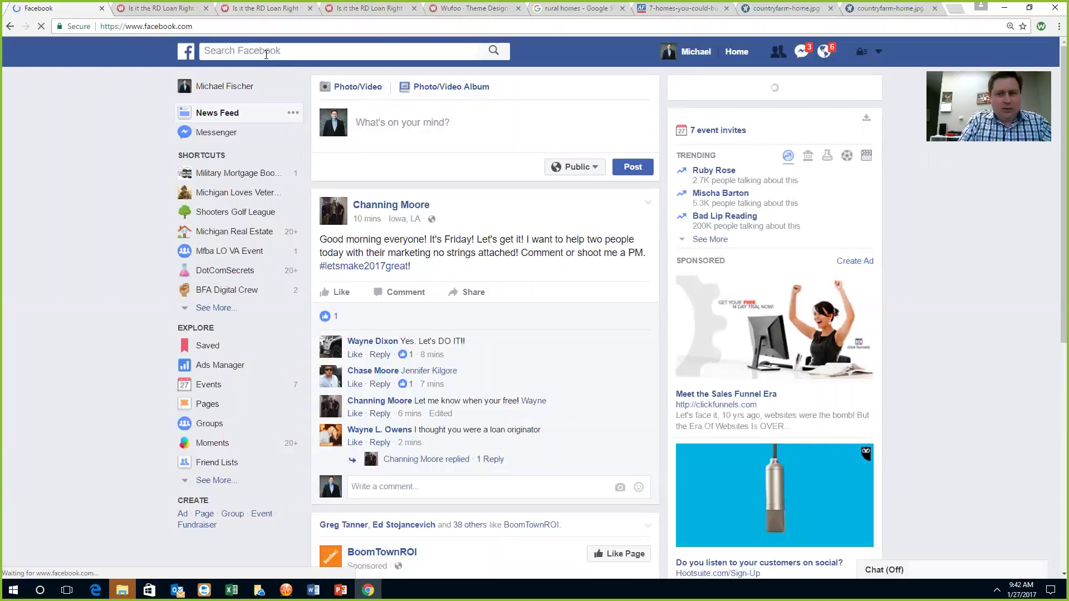
left_click(265, 51)
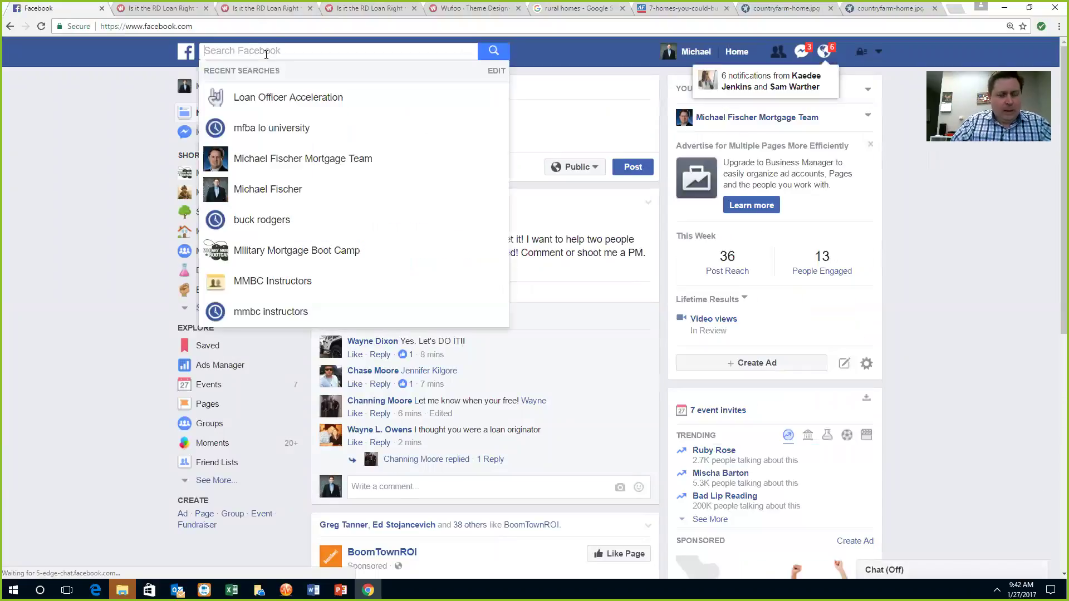
left_click(304, 160)
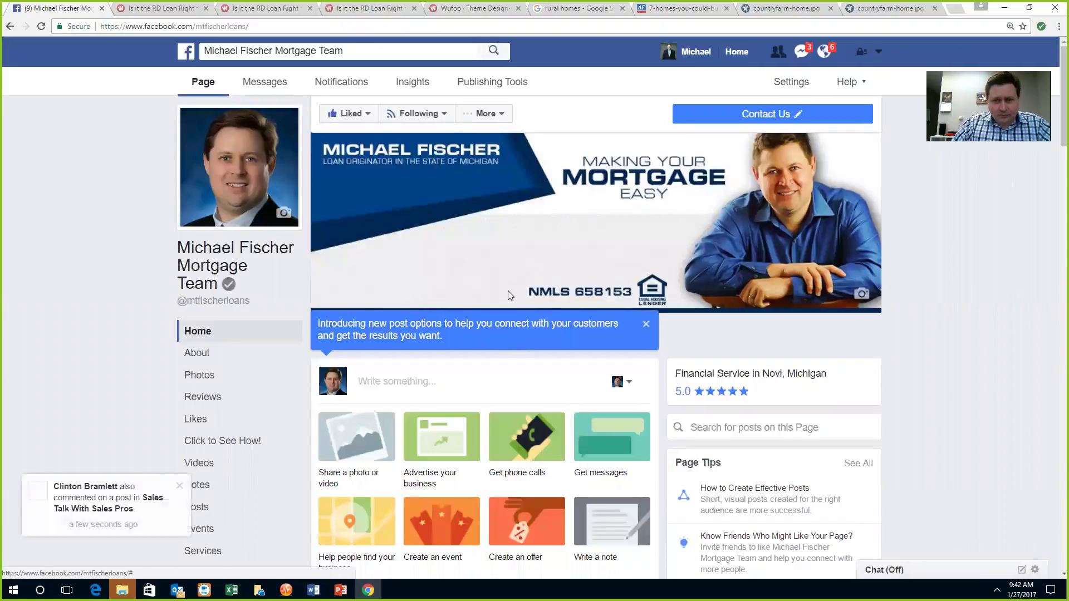
Scroll down to the RD Loan video post and open its 'Share...' window.
scroll(505, 326, "down", 4)
scroll(506, 317, "down", 7)
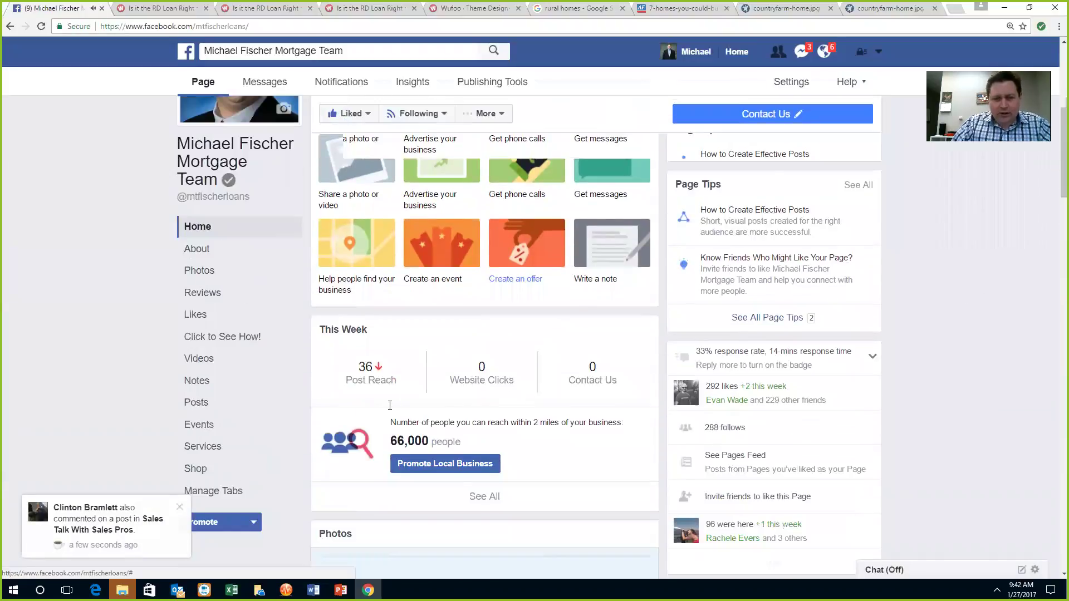
scroll(416, 423, "down", 11)
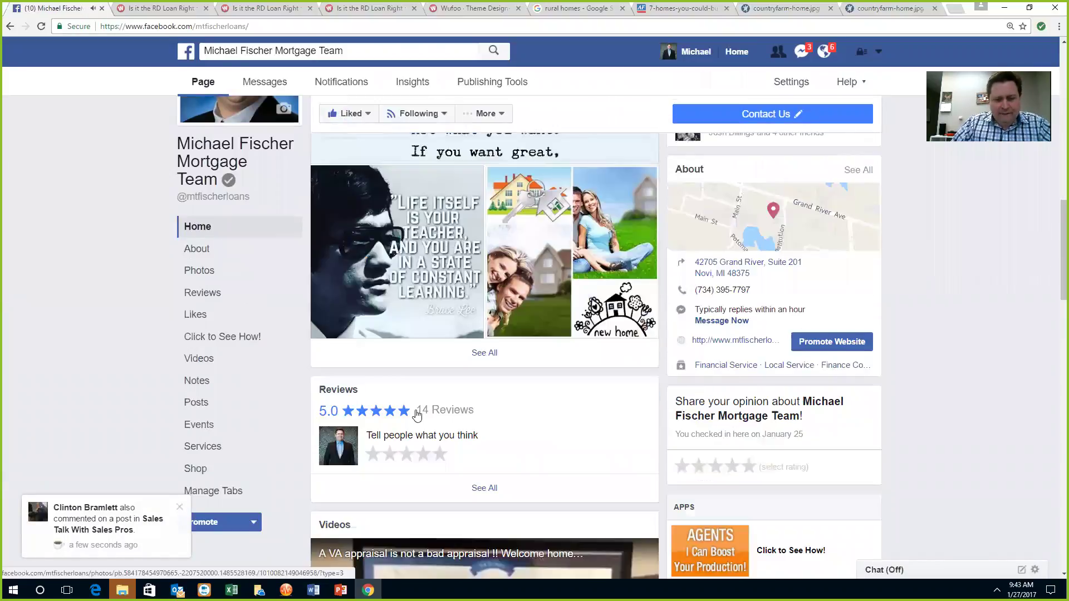
scroll(418, 403, "down", 4)
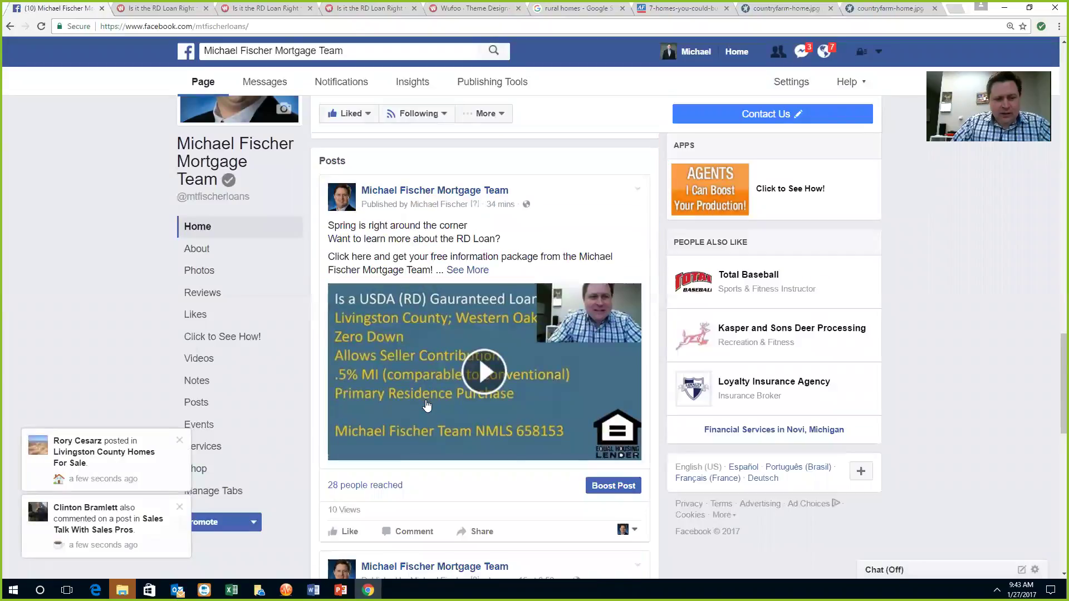
left_click(478, 477)
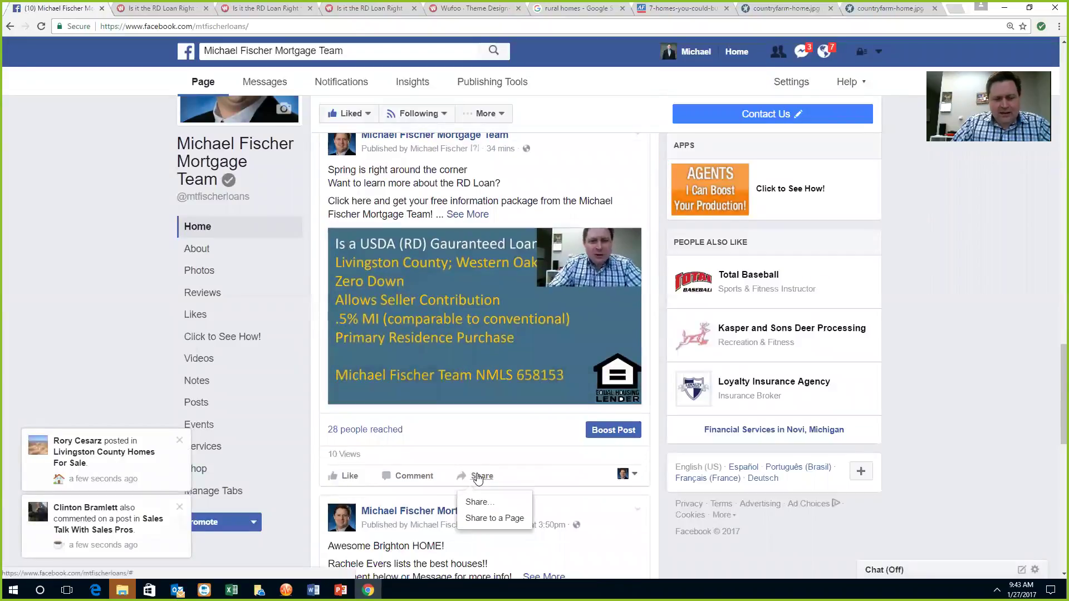
left_click(487, 508)
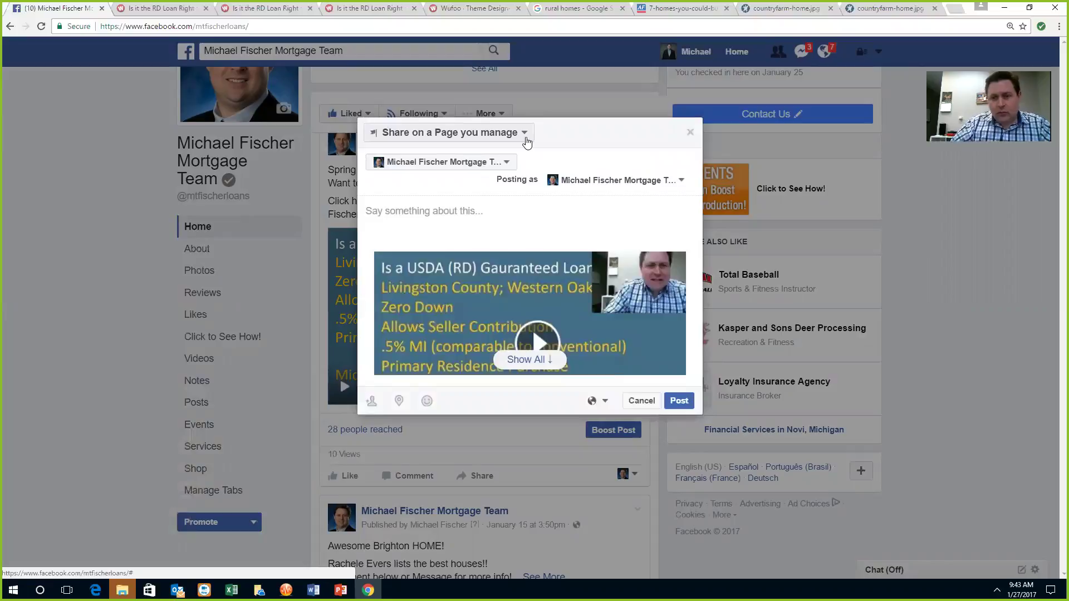
Share the post to the South Lyon real estate group, captioned 'Is a USDA Loan right for you?'.
left_click(526, 140)
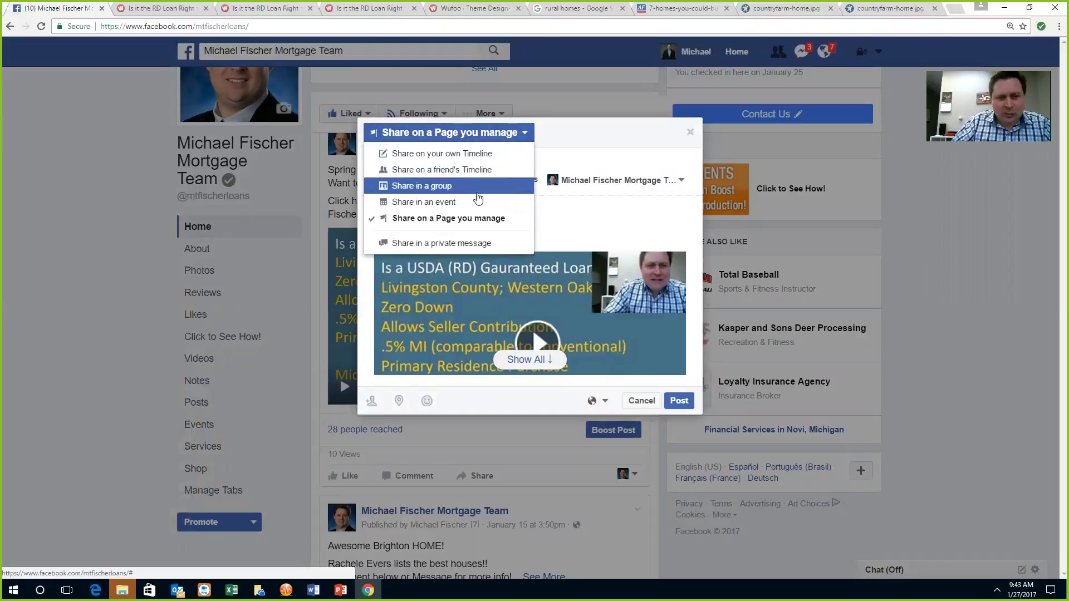
left_click(475, 189)
type("south")
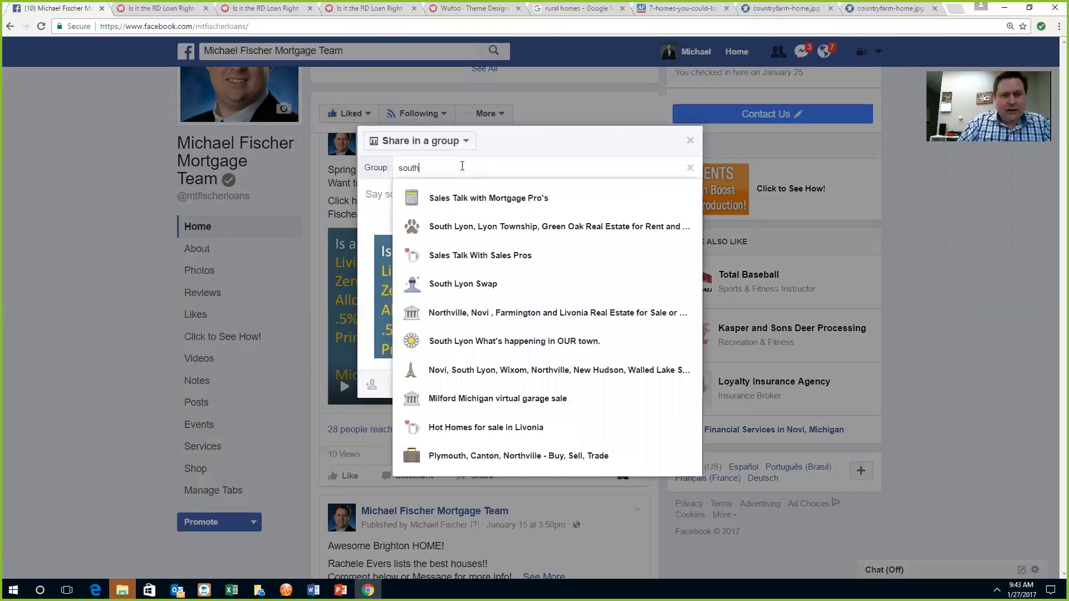
left_click(501, 207)
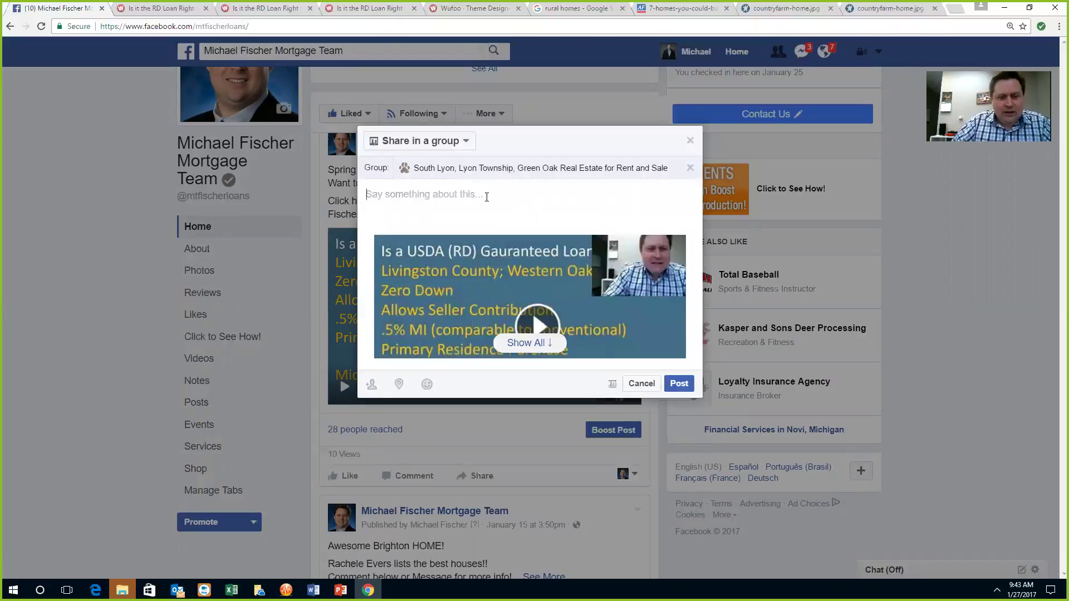
type("Is a ")
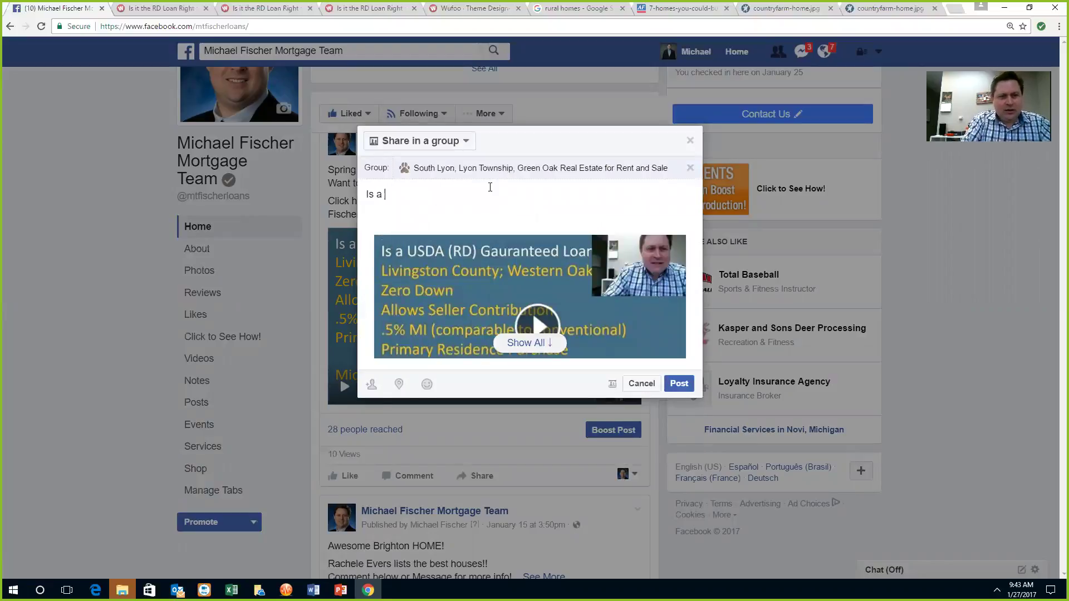
type("USDA Loa")
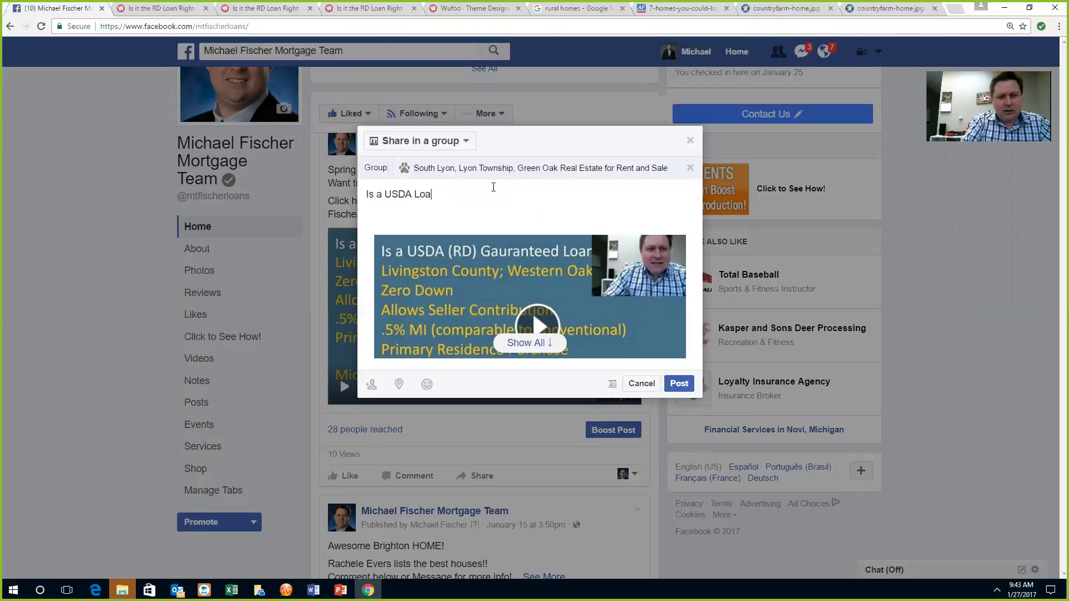
type("n righg ")
type(" for you?")
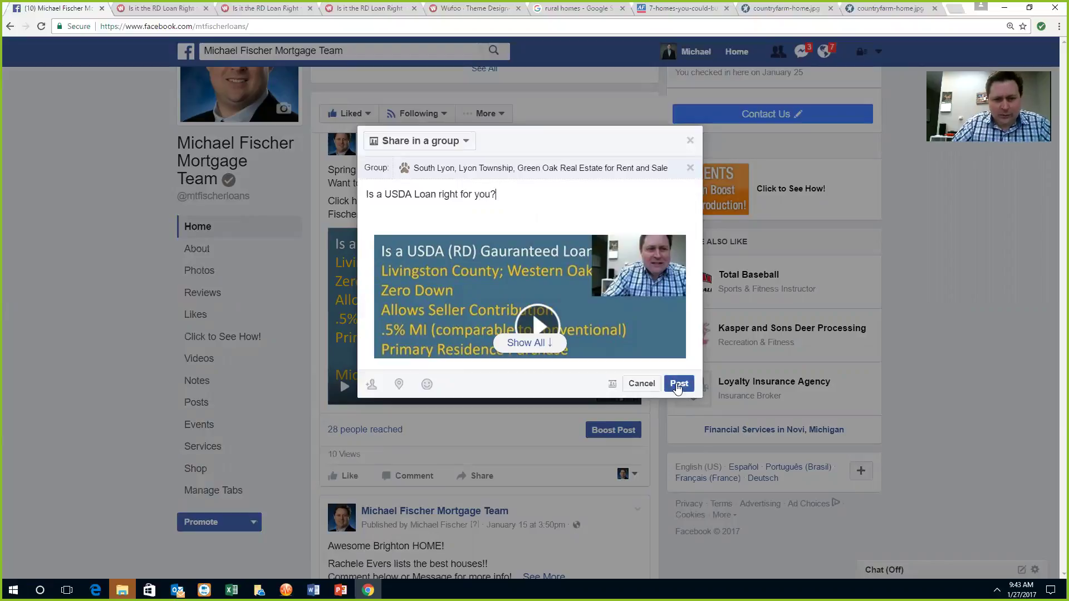
left_click(677, 383)
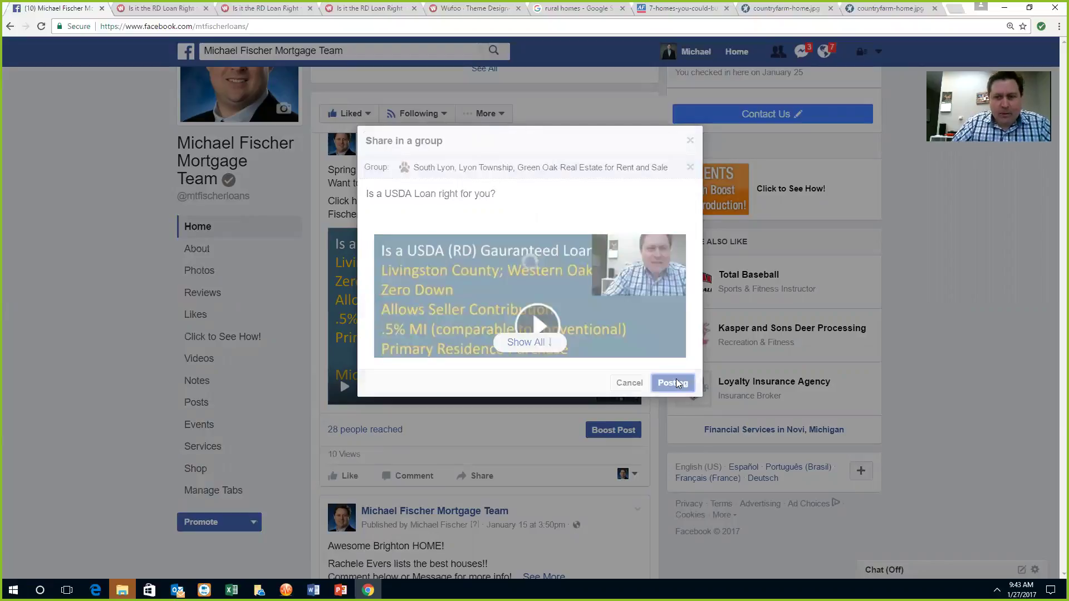